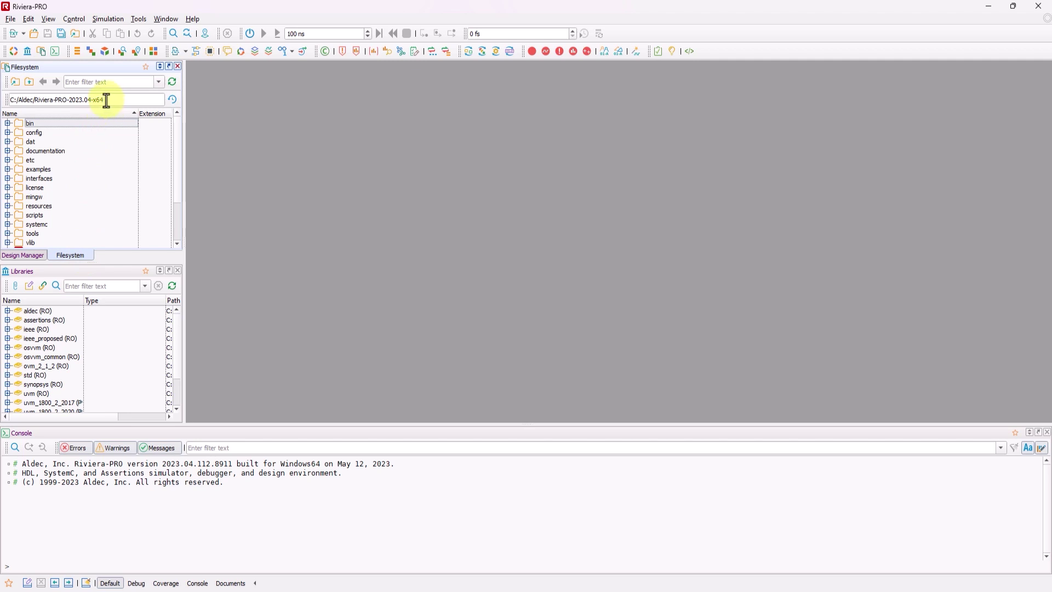
Set the examples/tools/transactions folder of the Riviera-PRO installation as the working directory
{"action": "left_click", "coordinate": [7, 169]}
{"action": "scroll", "coordinate": [16, 186], "scroll_direction": "down", "scroll_amount": 1}
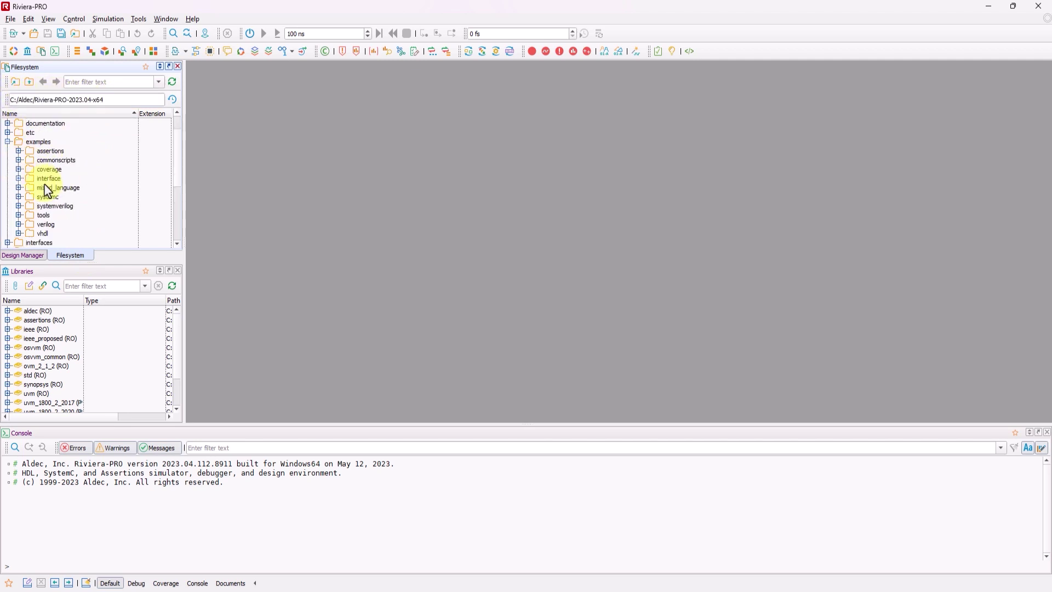
{"action": "left_click", "coordinate": [19, 215]}
{"action": "scroll", "coordinate": [52, 219], "scroll_direction": "down", "scroll_amount": 3}
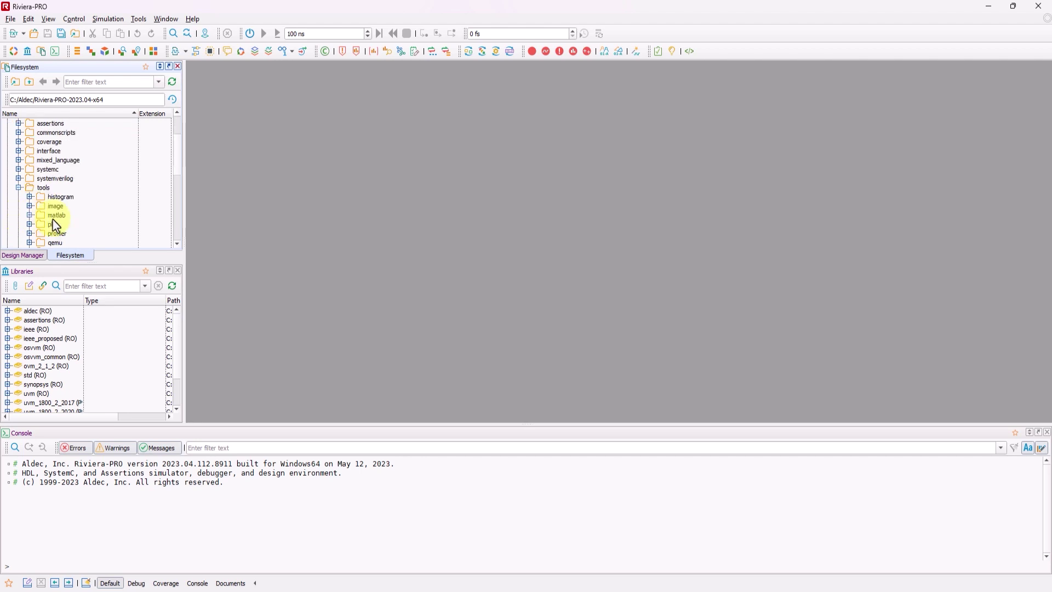
{"action": "right_click", "coordinate": [57, 226]}
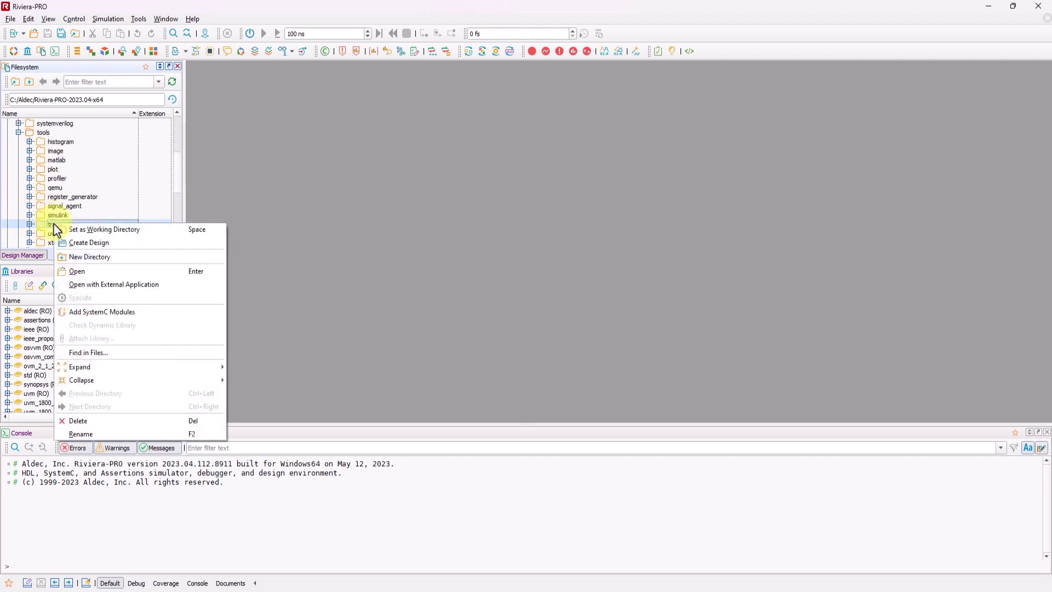
{"action": "left_click", "coordinate": [104, 230]}
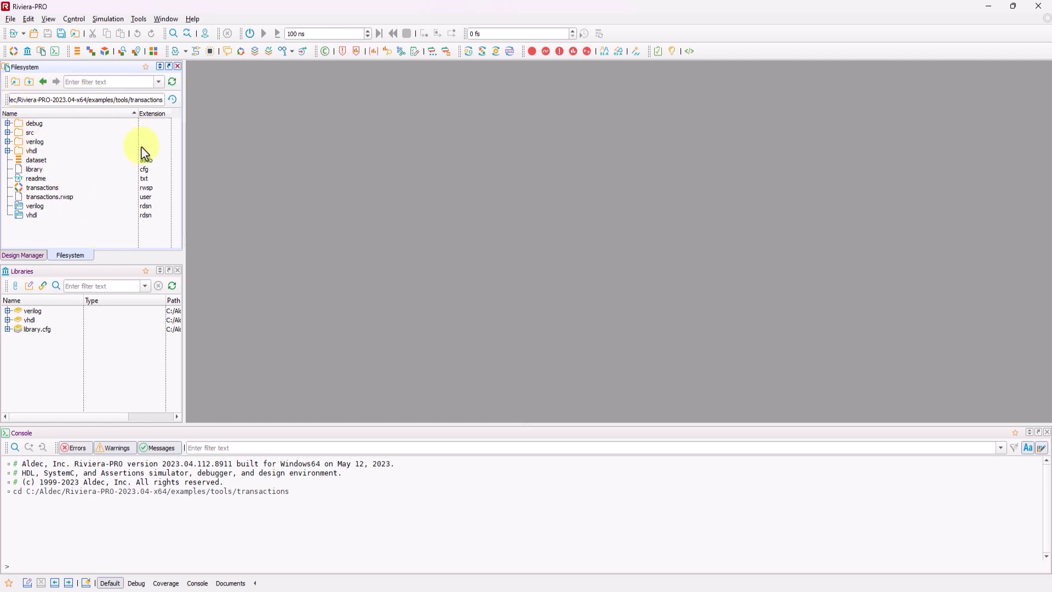
Execute the project_runme_vhdl.do script from the src folder
{"action": "left_click", "coordinate": [8, 133]}
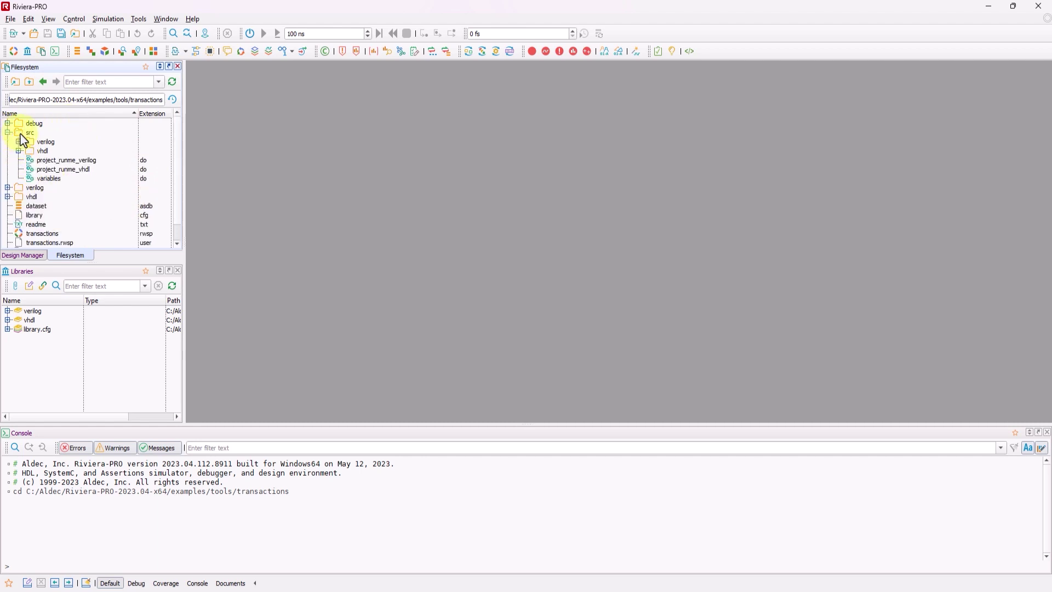
{"action": "right_click", "coordinate": [55, 173]}
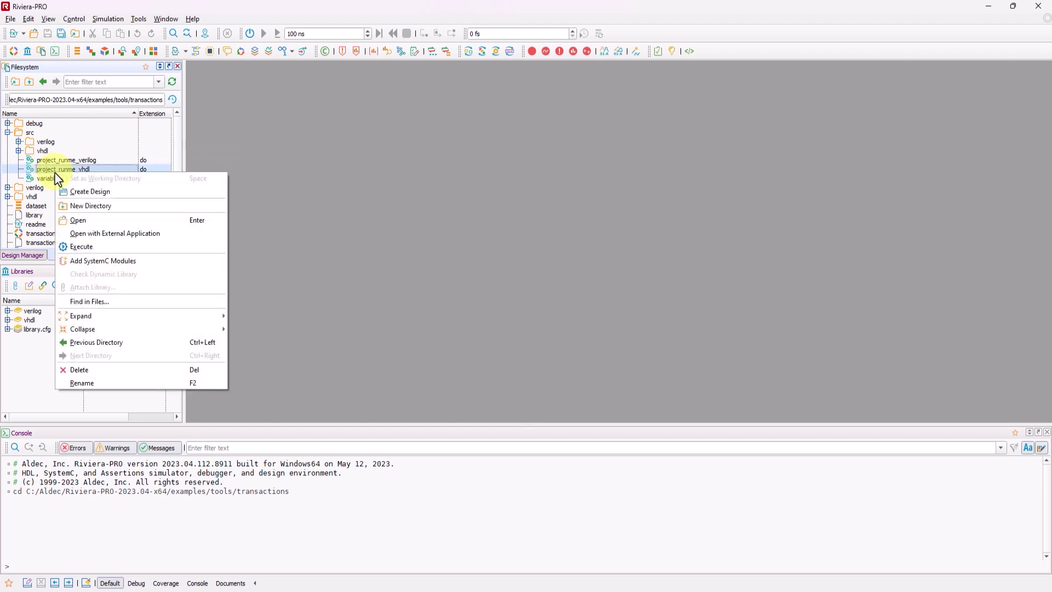
{"action": "left_click", "coordinate": [85, 248]}
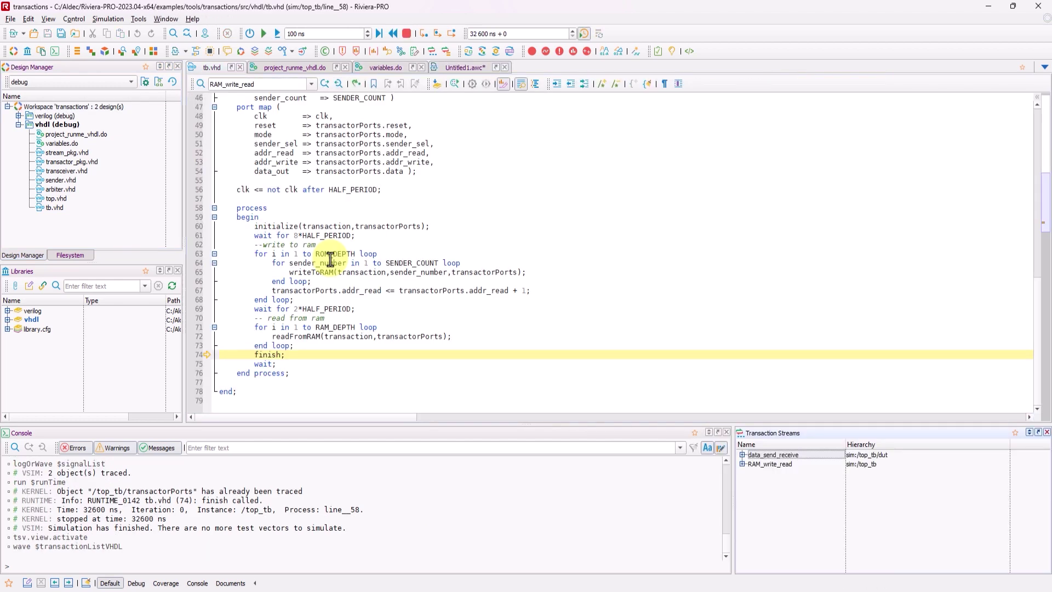
Show the full simulation time range in the Untitled1.awc waveform and widen the Transaction Streams view
{"action": "left_click", "coordinate": [458, 70]}
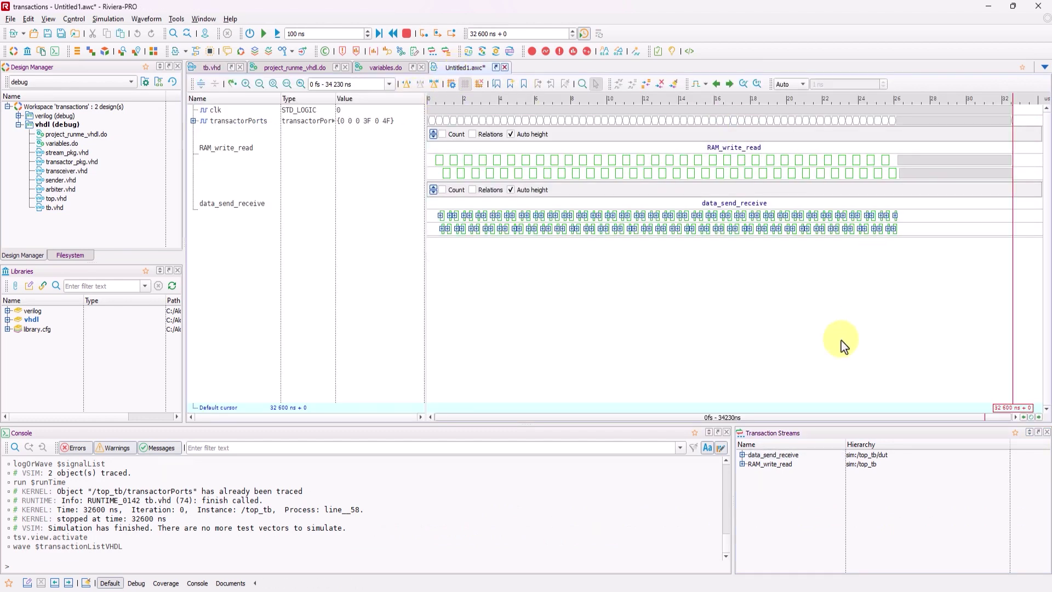
{"action": "left_click", "coordinate": [274, 84]}
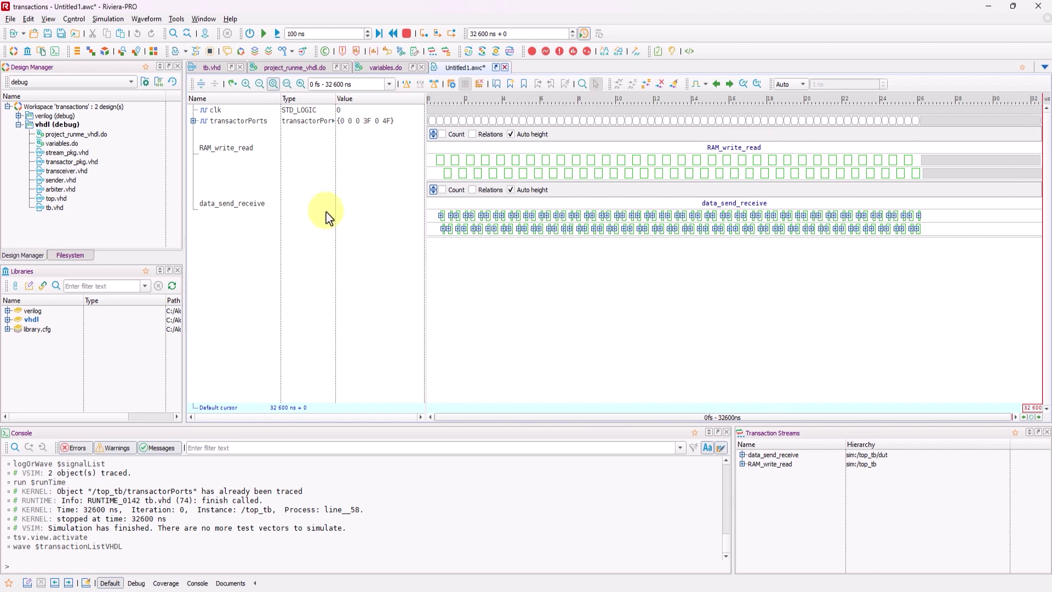
{"action": "left_click_drag", "start_coordinate": [732, 469], "coordinate": [678, 470]}
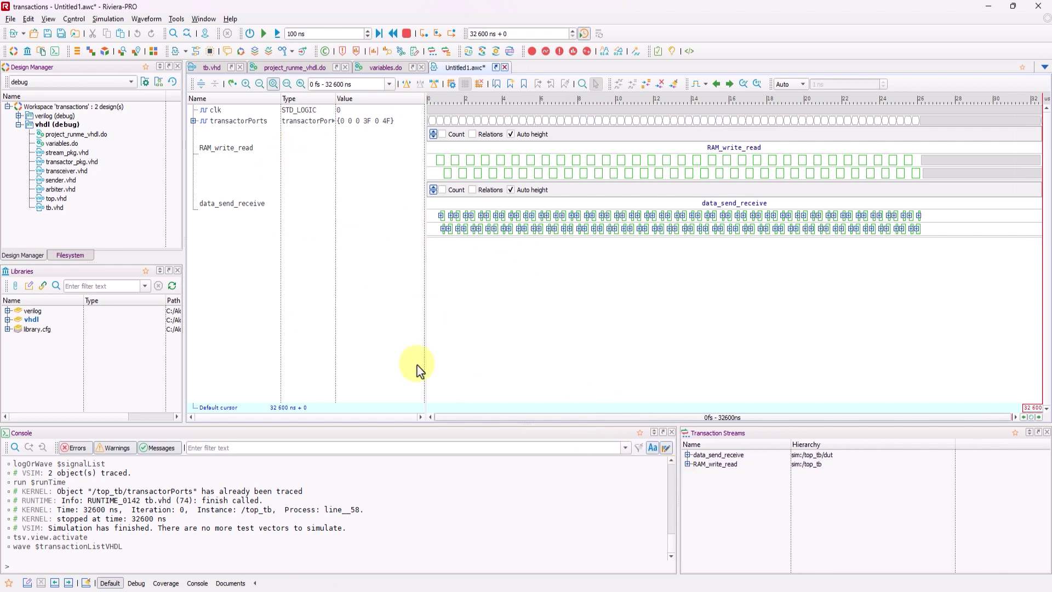
Expand a Send 1 transaction and the overlapping Receive transaction near 2400 ns in the data_send_receive stream to inspect their attributes
{"action": "left_click", "coordinate": [248, 212]}
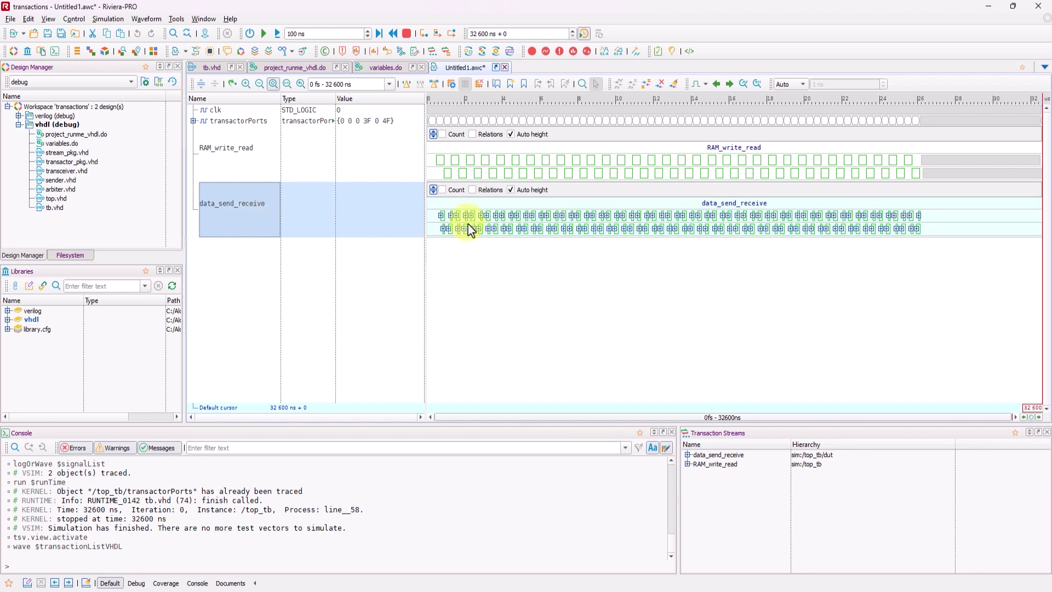
{"action": "left_click", "coordinate": [484, 106]}
{"action": "scroll", "coordinate": [477, 234], "scroll_direction": "up", "scroll_amount": 3}
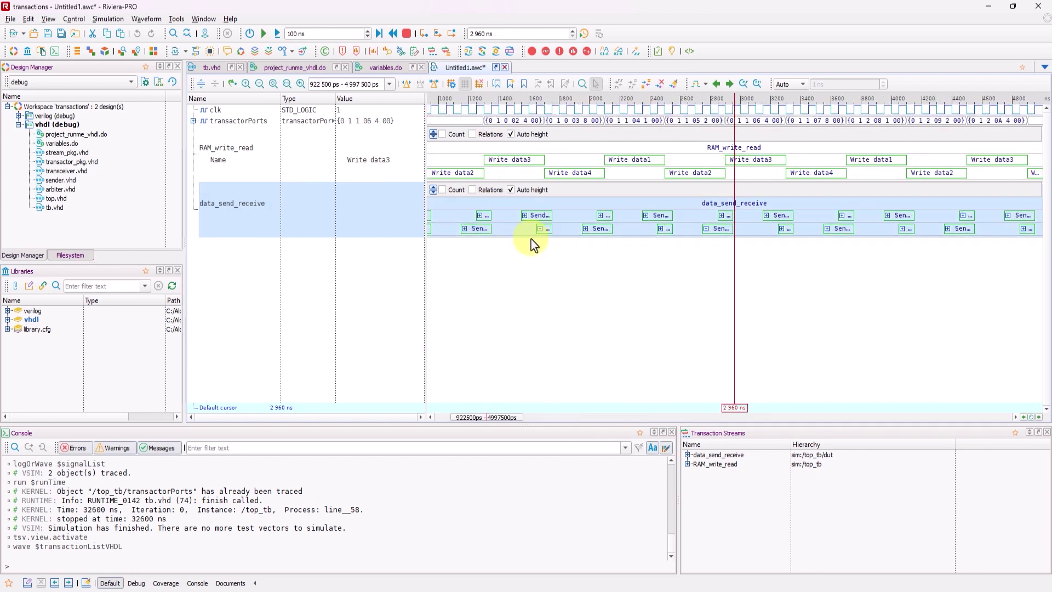
{"action": "left_click", "coordinate": [646, 216]}
{"action": "left_click", "coordinate": [665, 232]}
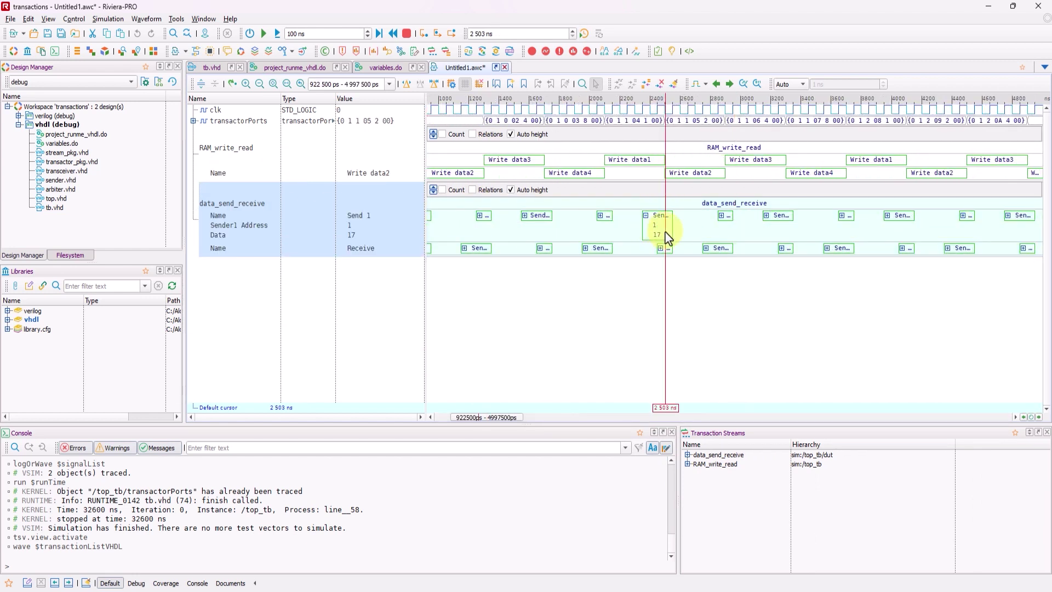
{"action": "left_click", "coordinate": [661, 253]}
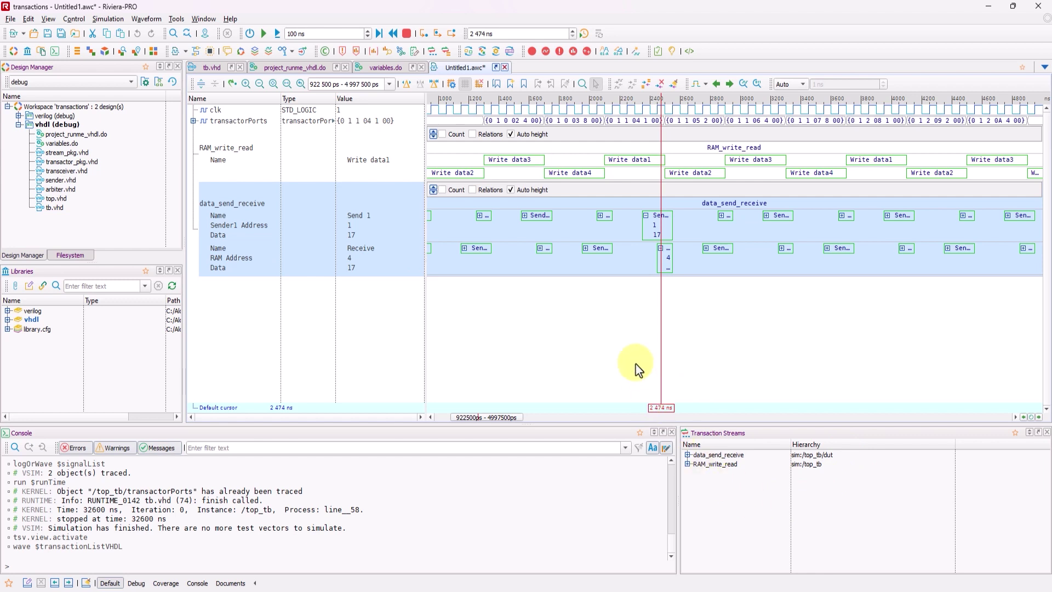
{"action": "left_click", "coordinate": [553, 285]}
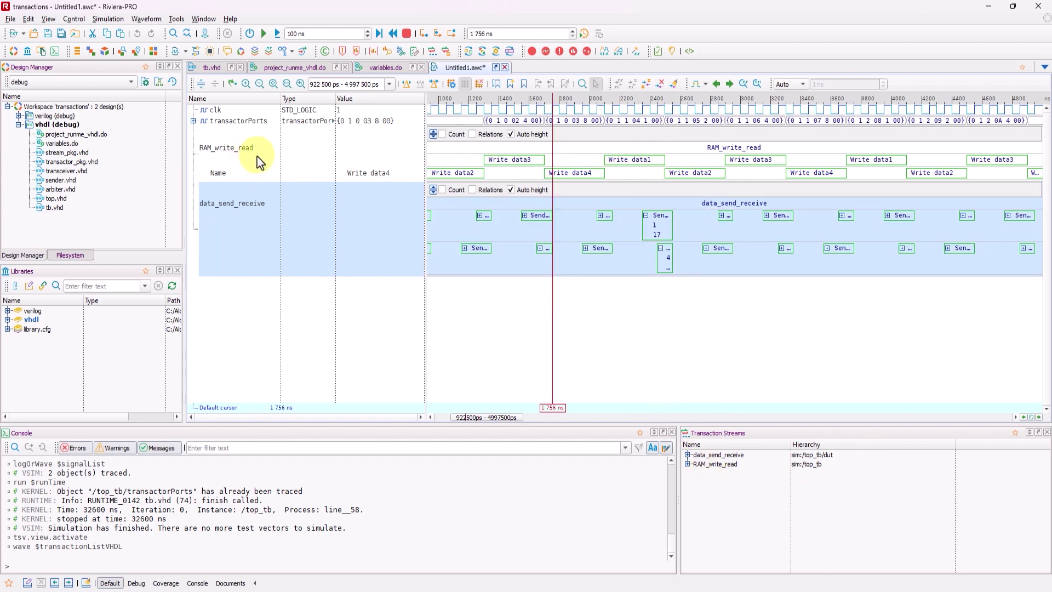
Examine the wave command in project_runme_vhdl.do and the transactionListVHDL definition in variables.do
{"action": "left_click", "coordinate": [299, 68]}
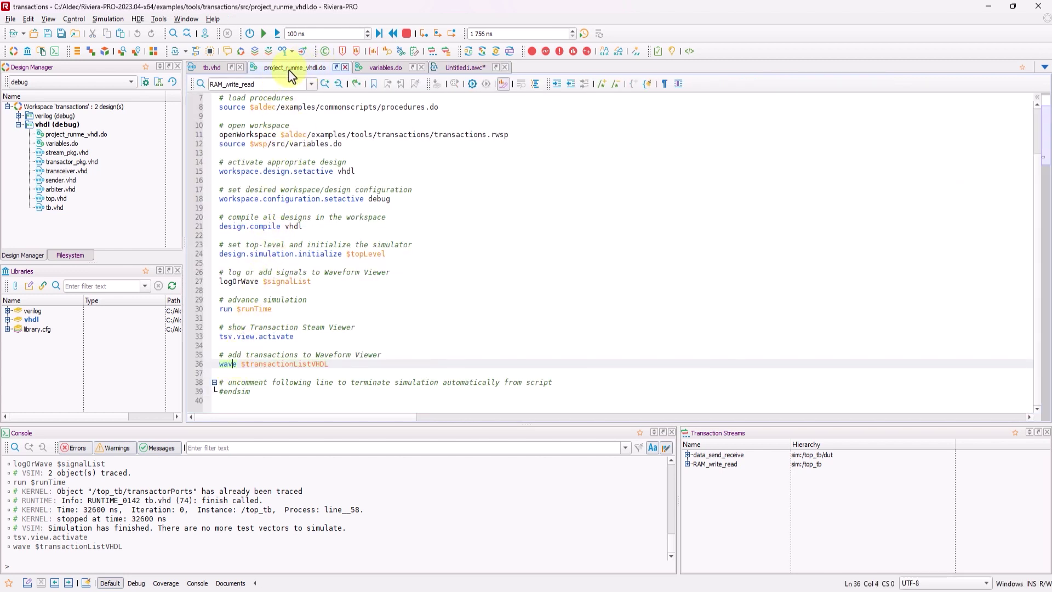
{"action": "left_click", "coordinate": [244, 364]}
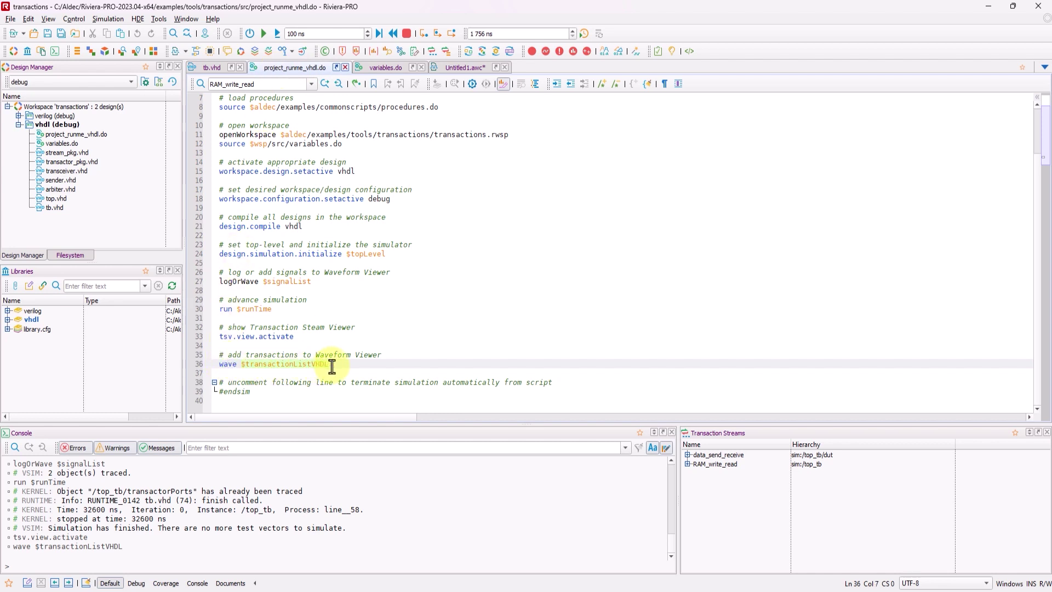
{"action": "left_click", "coordinate": [386, 67]}
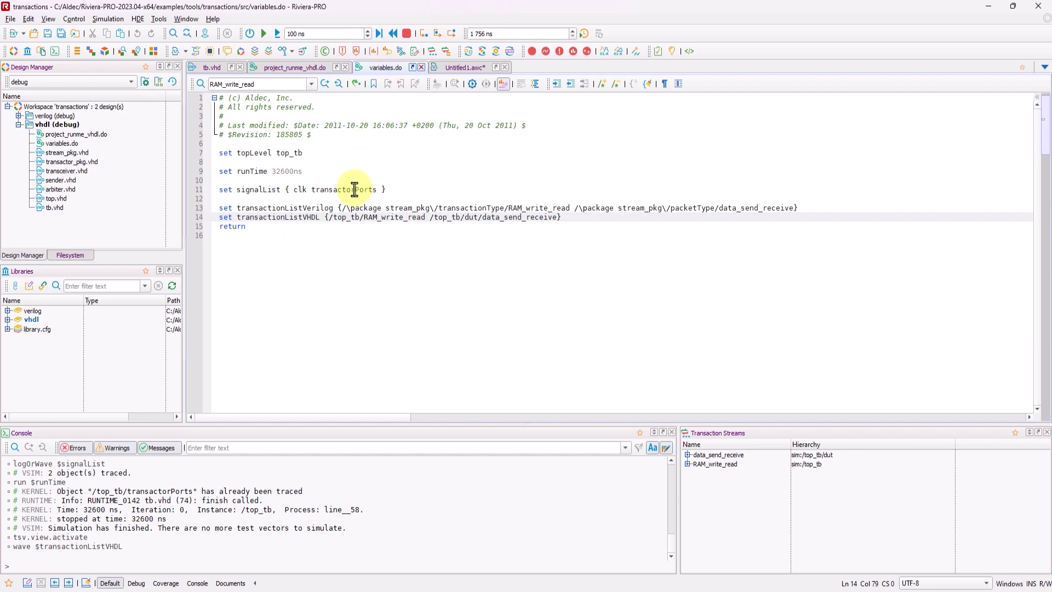
{"action": "left_click", "coordinate": [302, 68]}
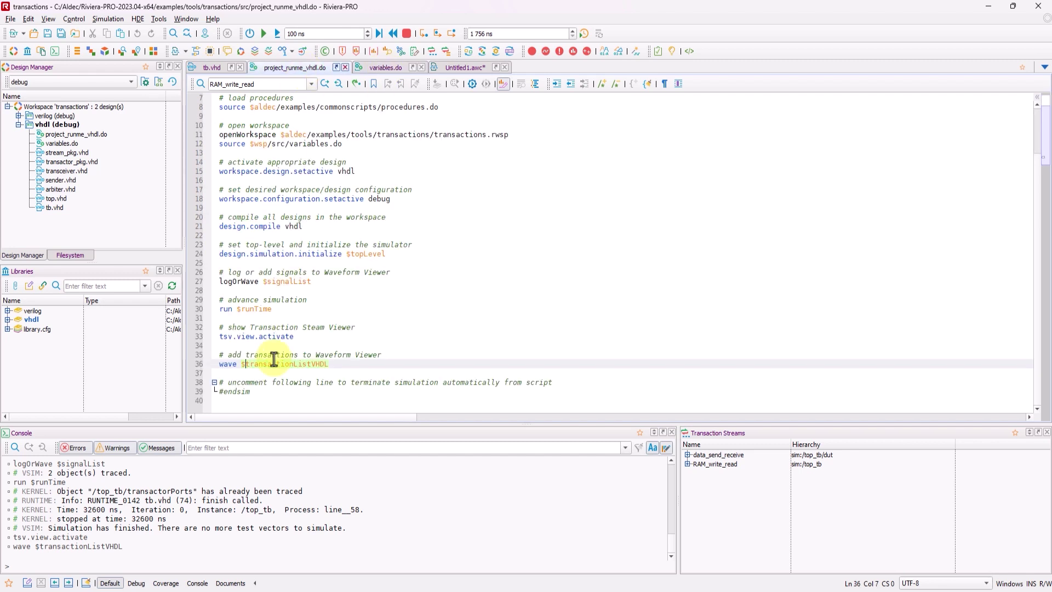
{"action": "left_click", "coordinate": [392, 72]}
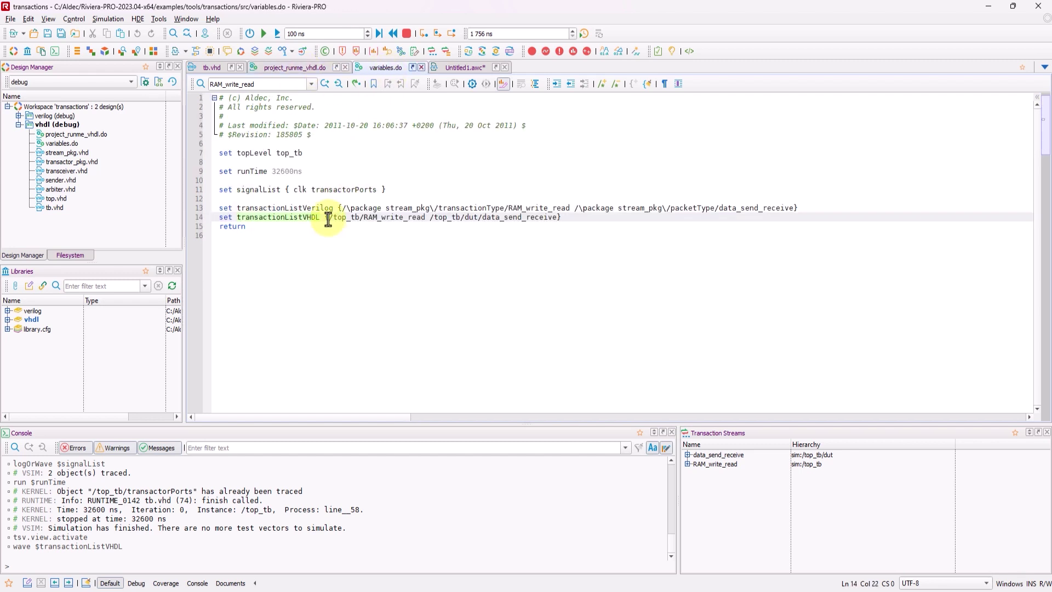
{"action": "left_click_drag", "start_coordinate": [325, 217], "coordinate": [560, 218]}
{"action": "left_click", "coordinate": [561, 218]}
Show the design hierarchy and add the signals of the dut instance under top_tb to the waveform
{"action": "left_click", "coordinate": [468, 68]}
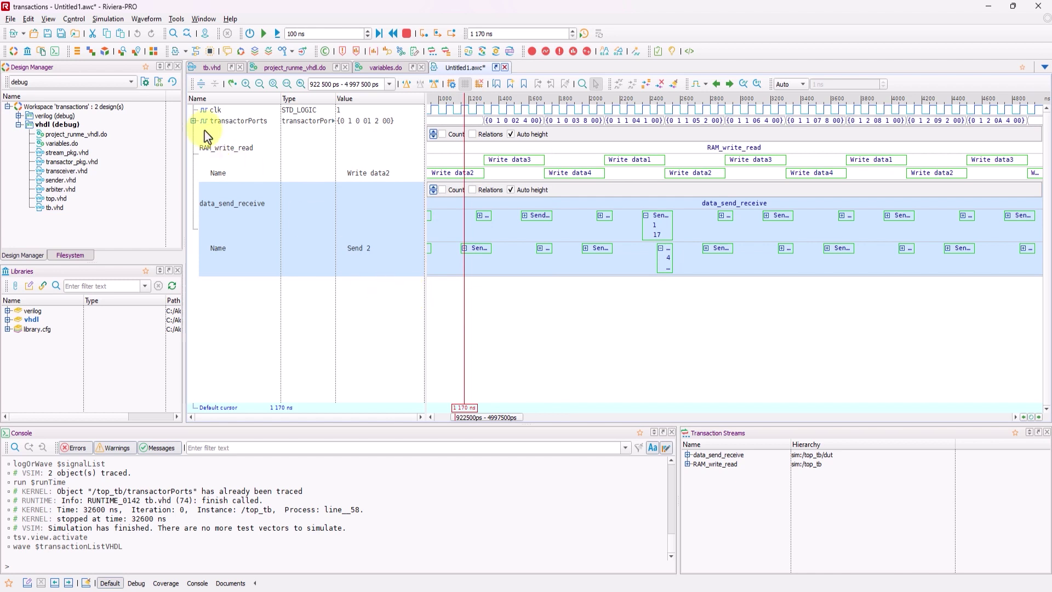
{"action": "left_click", "coordinate": [90, 52]}
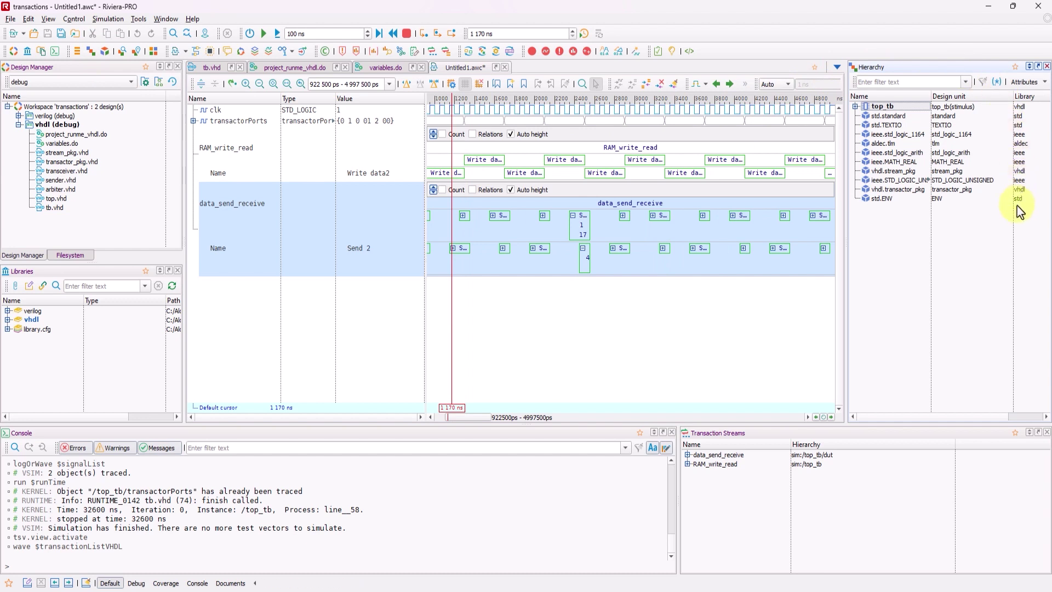
{"action": "left_click", "coordinate": [855, 106]}
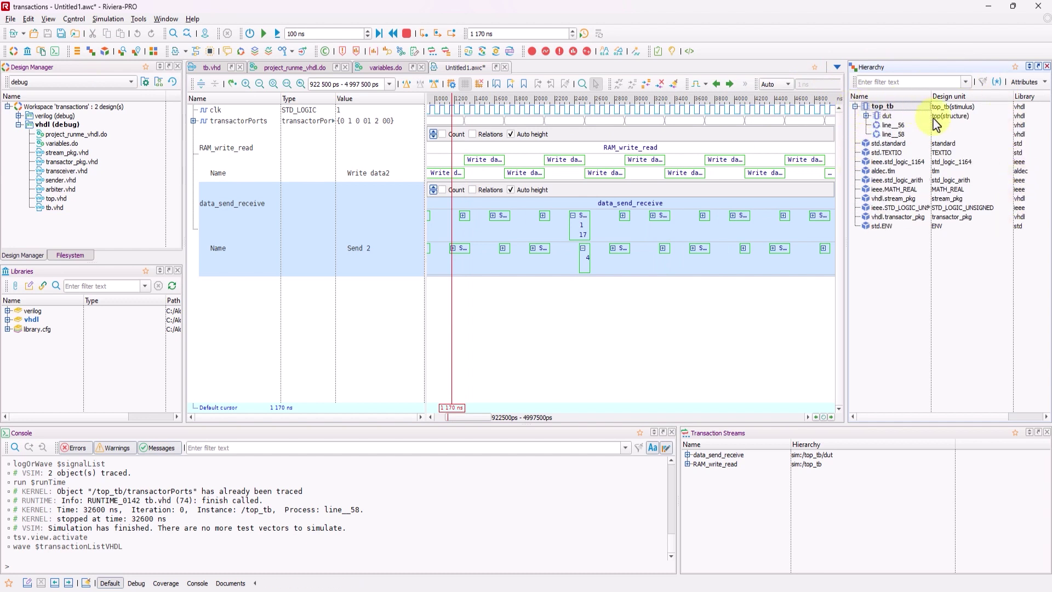
{"action": "left_click_drag", "start_coordinate": [886, 115], "coordinate": [389, 319]}
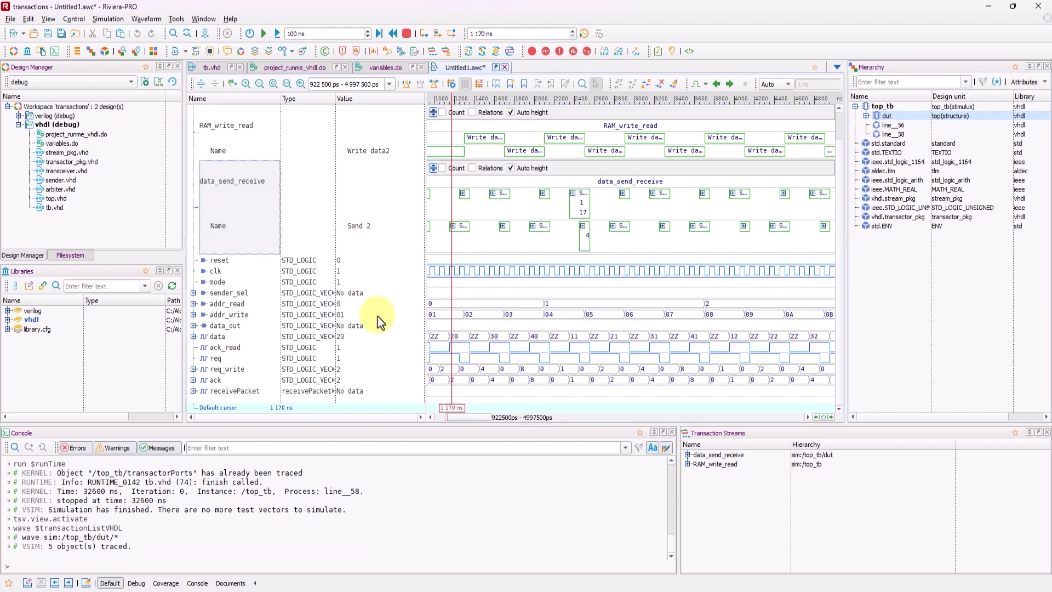
Add the signals of the arbiter_i instance inside dut to the waveform and review the added signals
{"action": "double_click", "coordinate": [885, 116]}
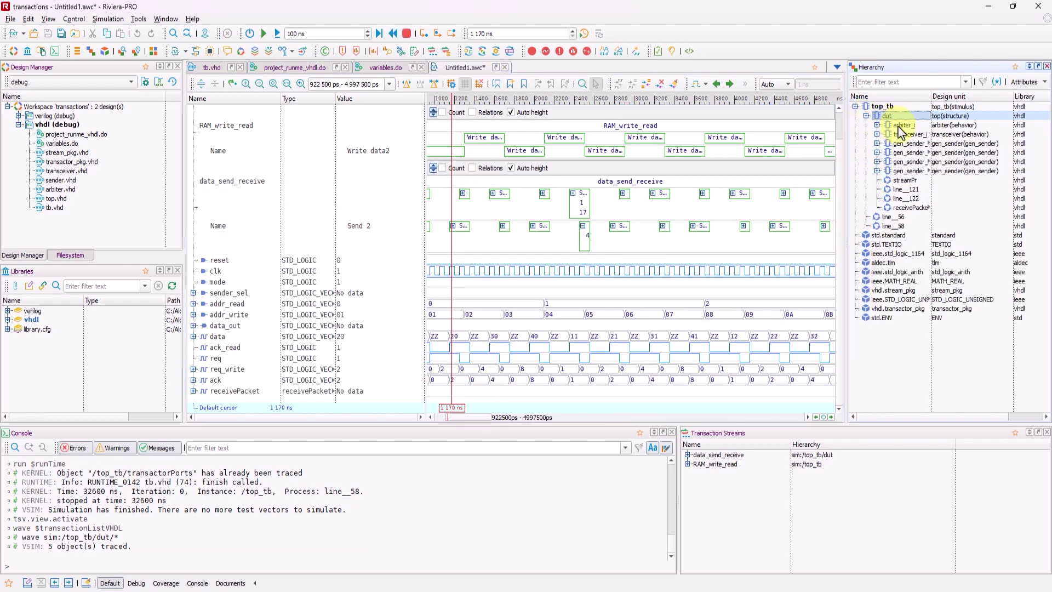
{"action": "right_click", "coordinate": [899, 126]}
{"action": "mouse_move", "coordinate": [913, 133]}
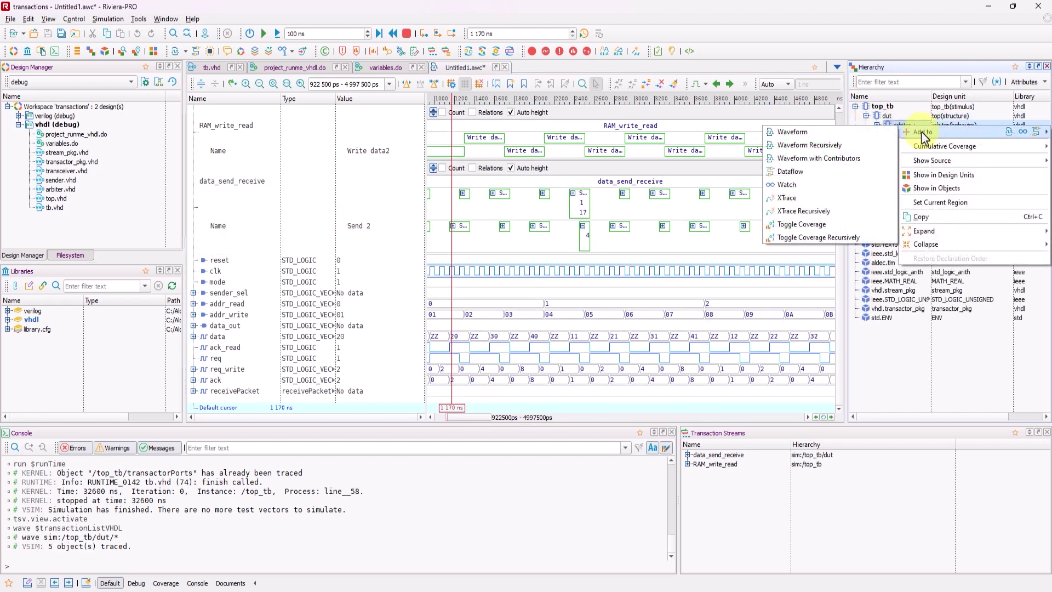
{"action": "left_click", "coordinate": [865, 132]}
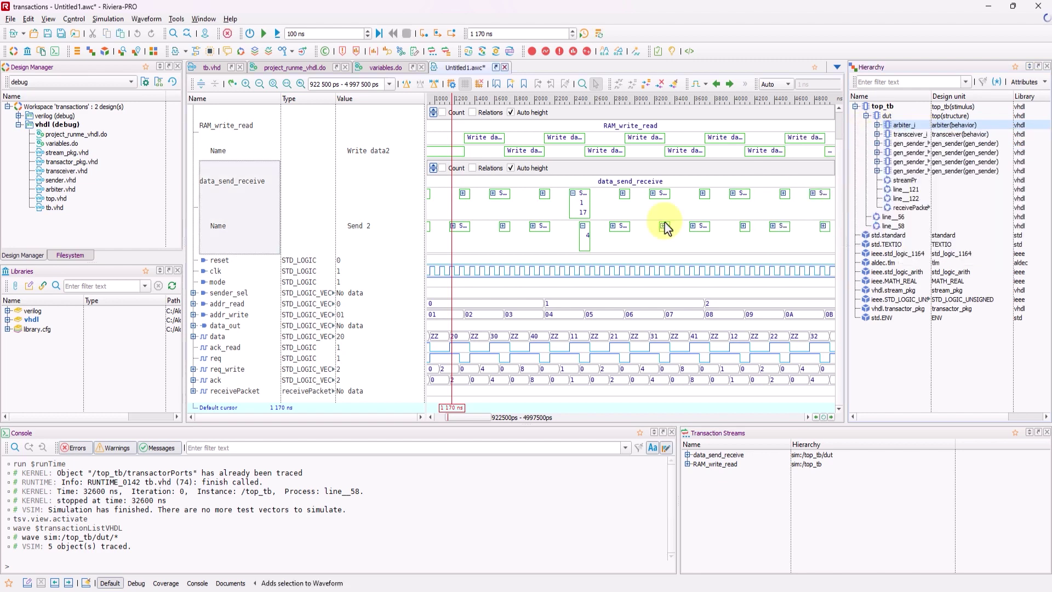
{"action": "scroll", "coordinate": [245, 369], "scroll_direction": "down", "scroll_amount": 5}
{"action": "left_click", "coordinate": [229, 254]}
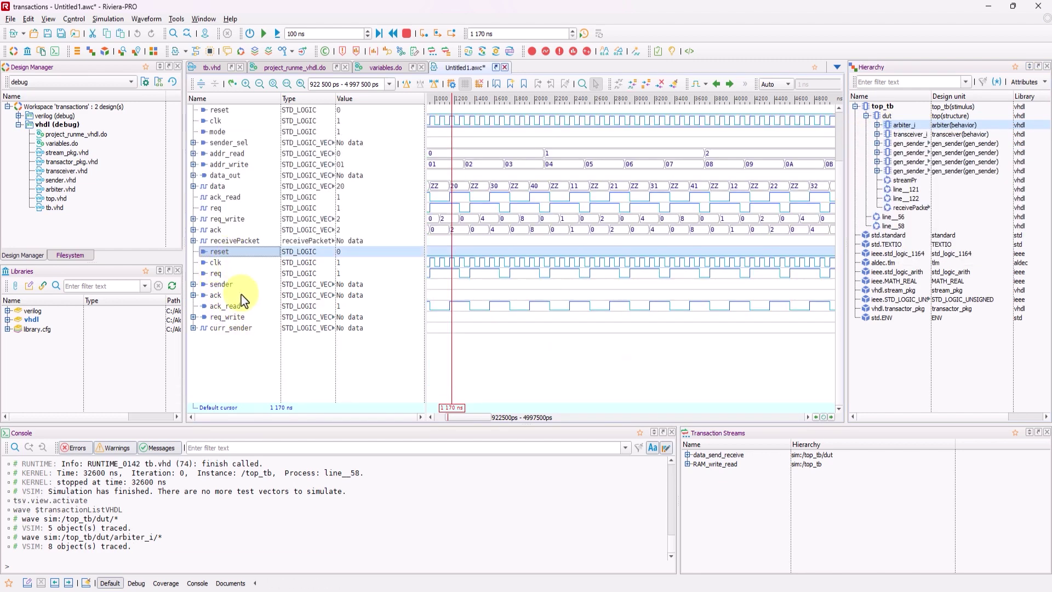
{"action": "left_click", "coordinate": [254, 353]}
{"action": "scroll", "coordinate": [254, 351], "scroll_direction": "up", "scroll_amount": 5}
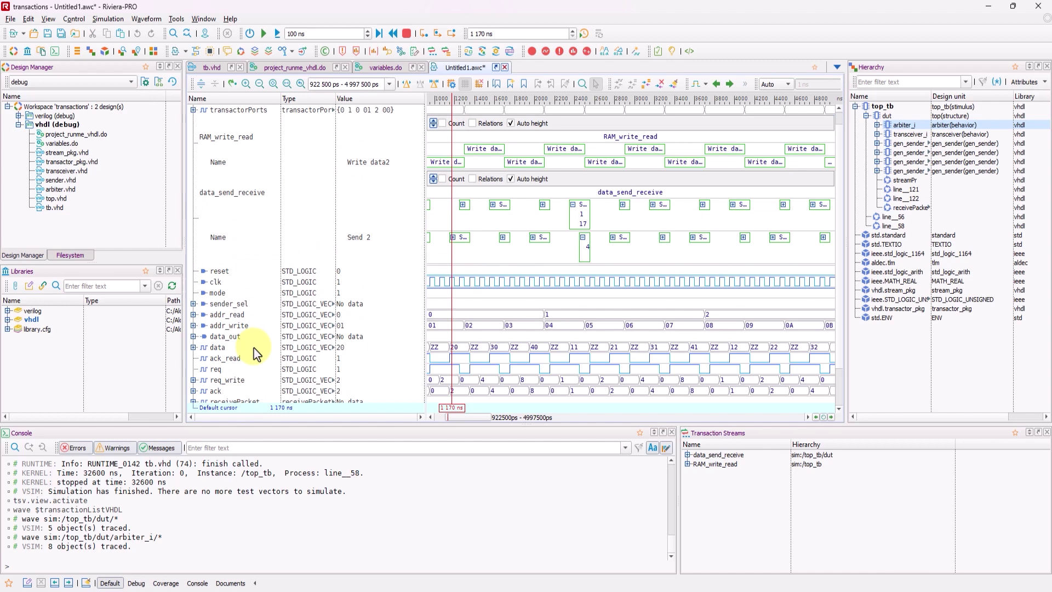
Zoom the waveform to 0–8150 ns and add Bookmark1 at 2350 ns, attached to the object sim:/top_tb/dut/data_send_receive
{"action": "left_click", "coordinate": [272, 84]}
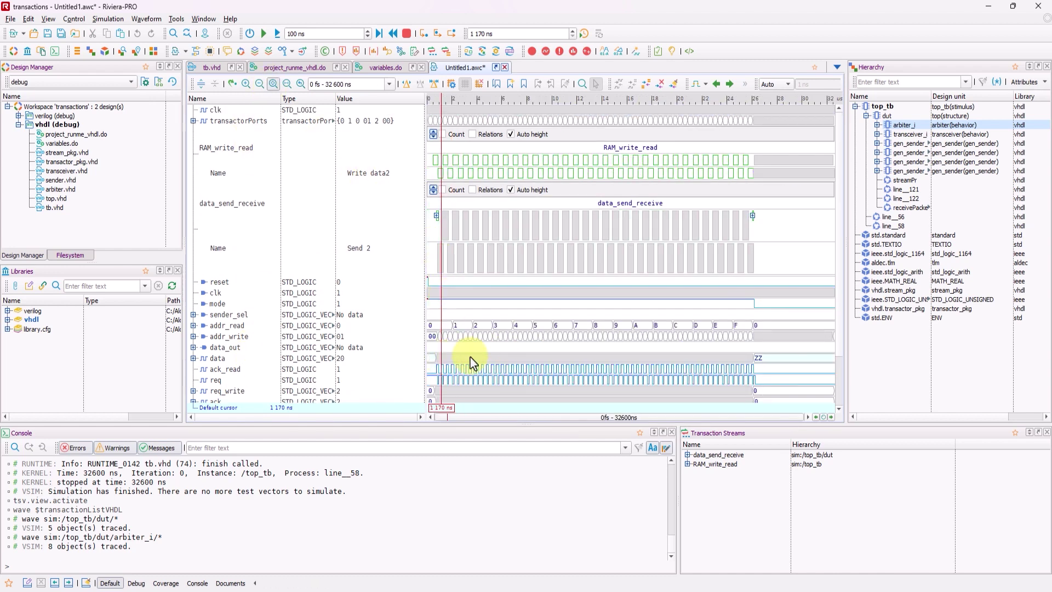
{"action": "scroll", "coordinate": [470, 358], "scroll_direction": "up", "scroll_amount": 2}
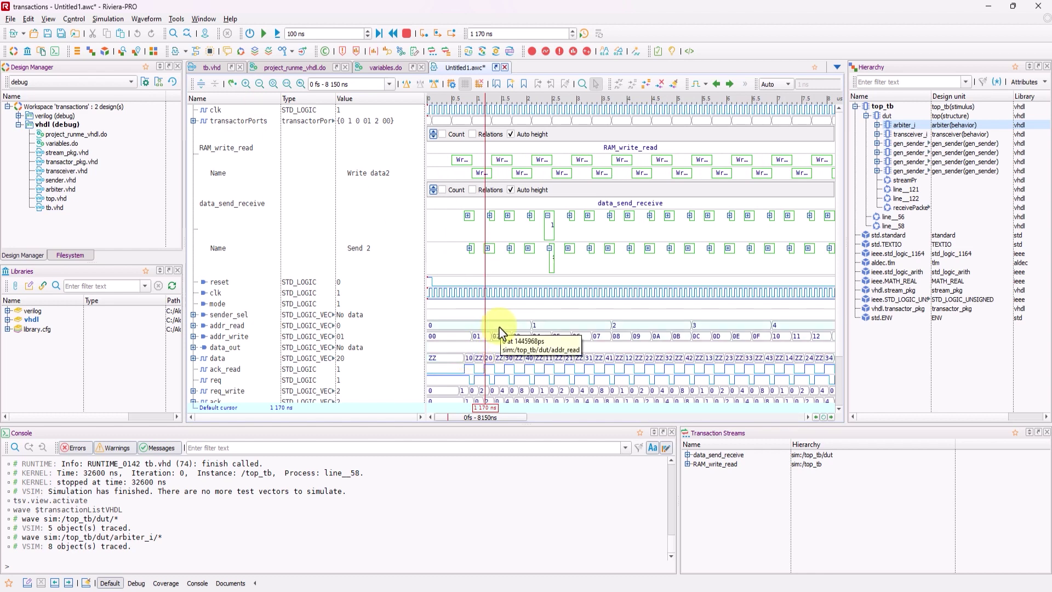
{"action": "left_click", "coordinate": [547, 219]}
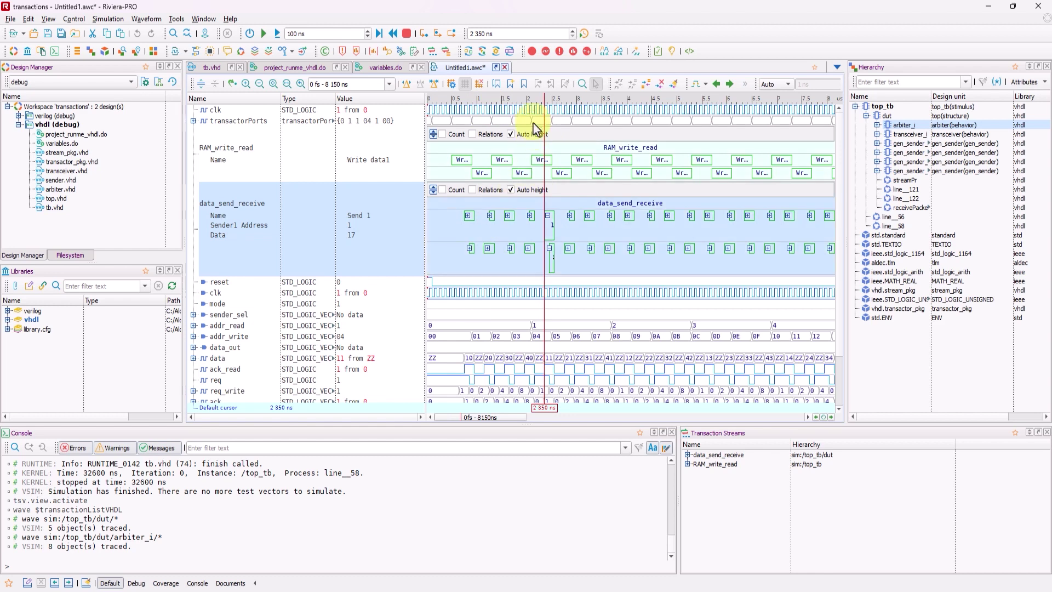
{"action": "left_click", "coordinate": [511, 91]}
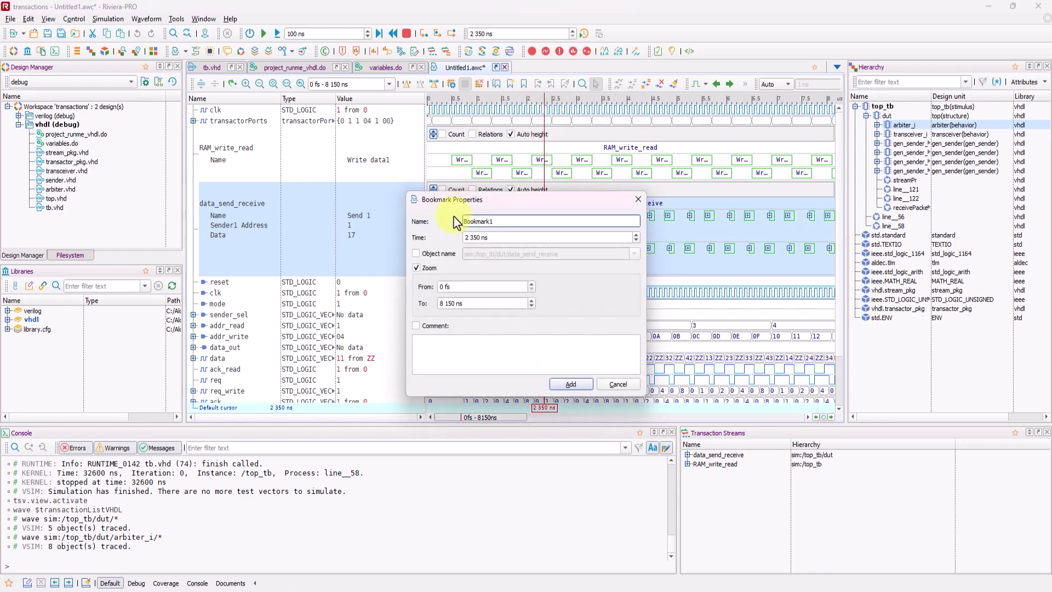
{"action": "left_click", "coordinate": [492, 237]}
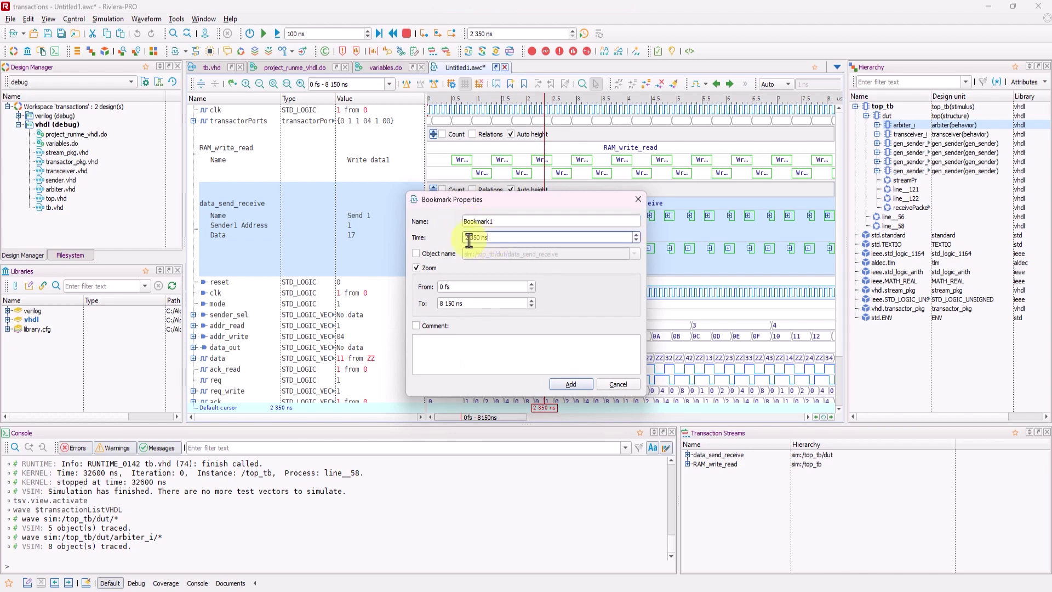
{"action": "left_click", "coordinate": [416, 253]}
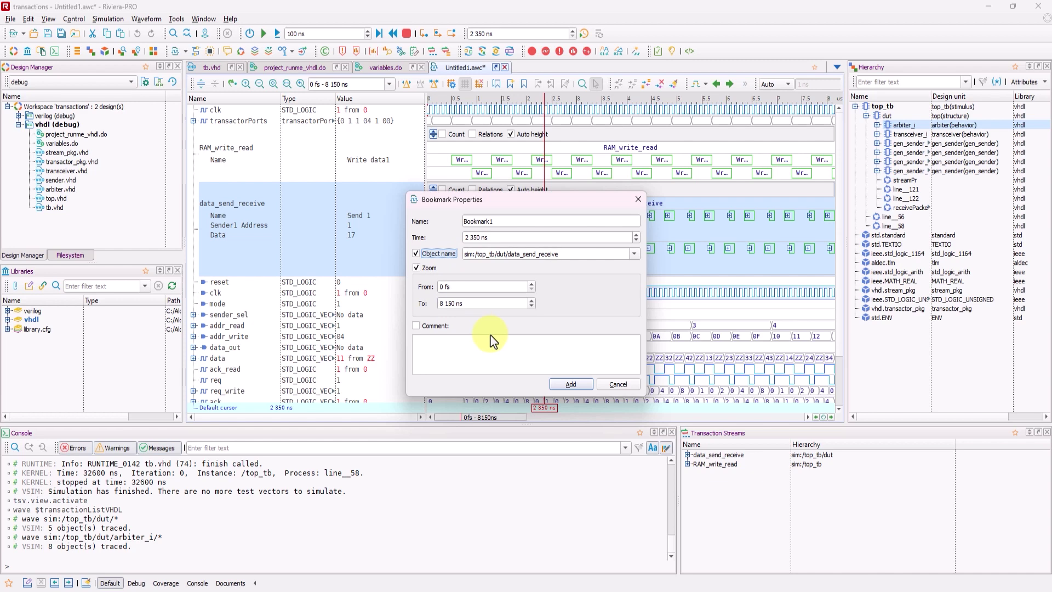
{"action": "left_click", "coordinate": [568, 384]}
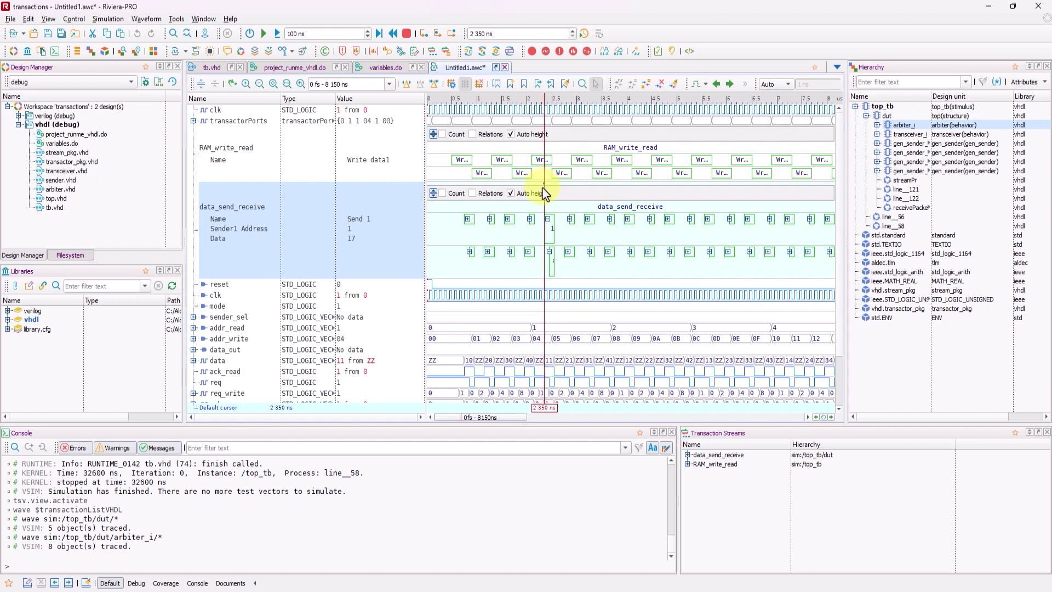
{"action": "left_click", "coordinate": [577, 199]}
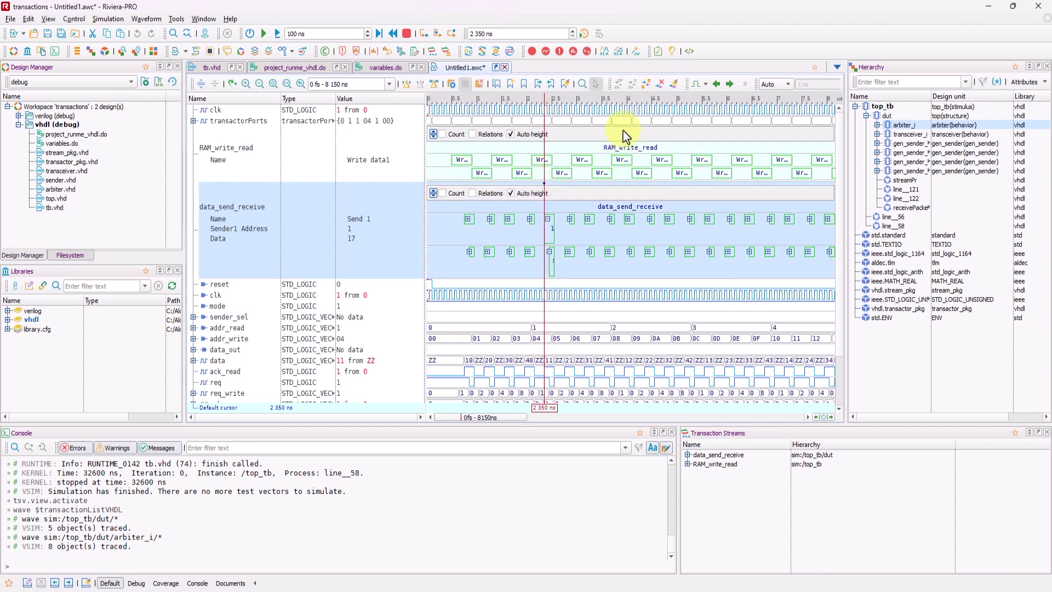
Toggle a second bookmark at 4030 ns and jump back and forth between the two waveform bookmarks
{"action": "left_click", "coordinate": [628, 110]}
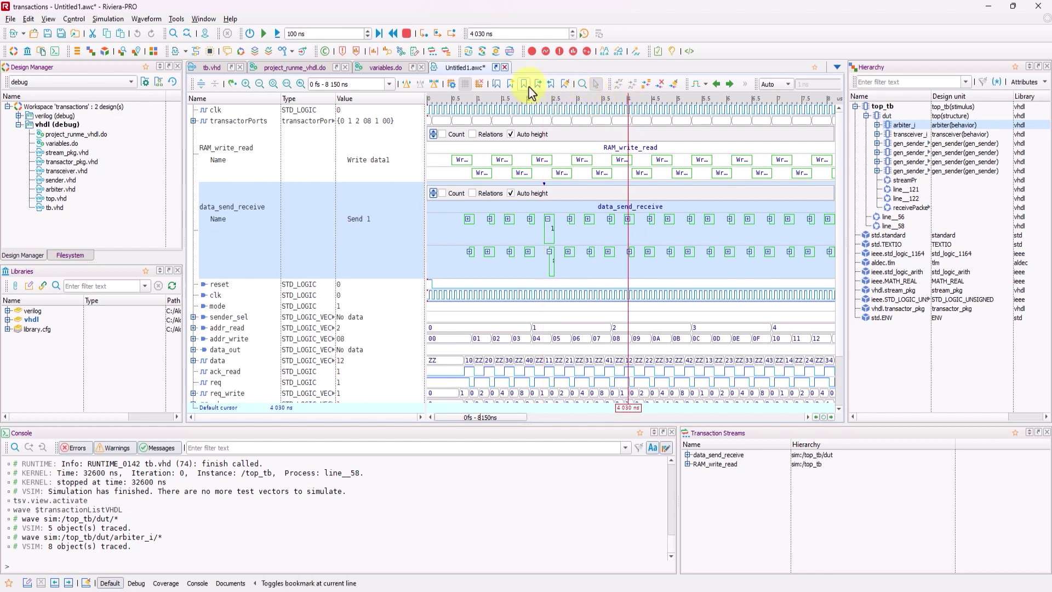
{"action": "left_click", "coordinate": [565, 84]}
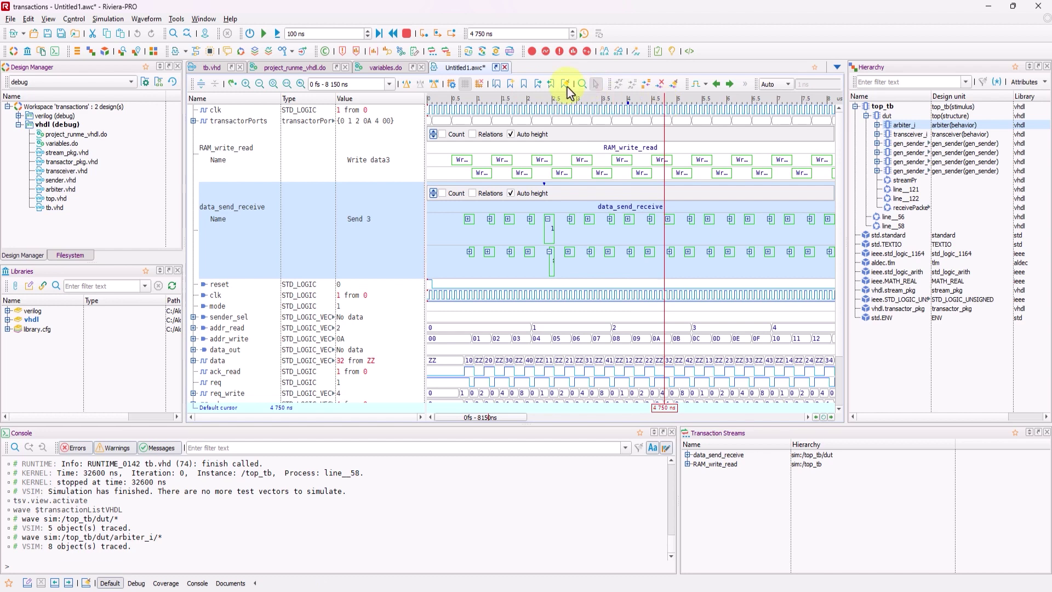
{"action": "left_click", "coordinate": [538, 83]}
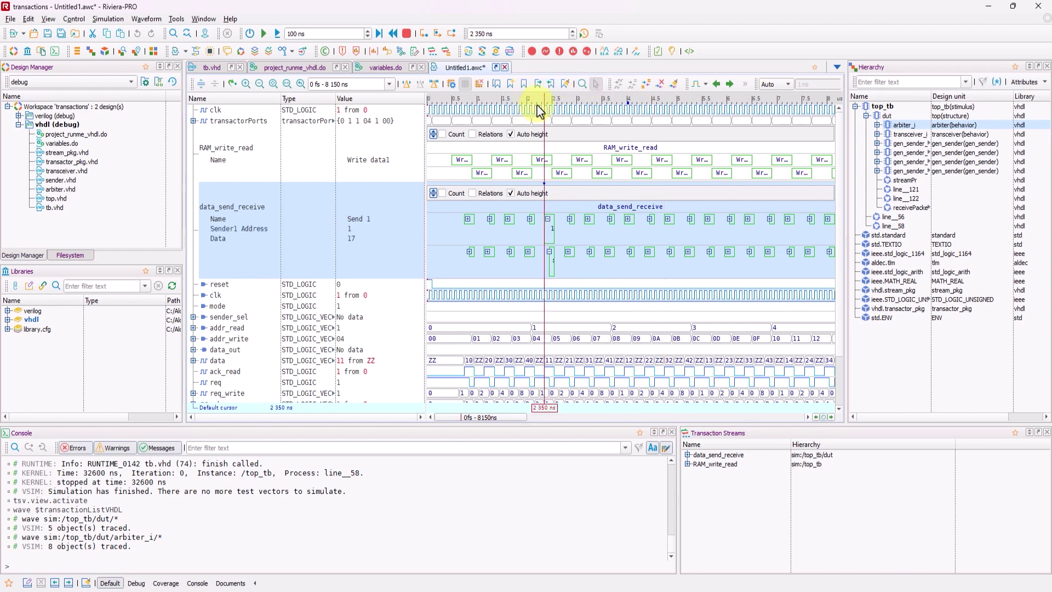
{"action": "left_click", "coordinate": [537, 85]}
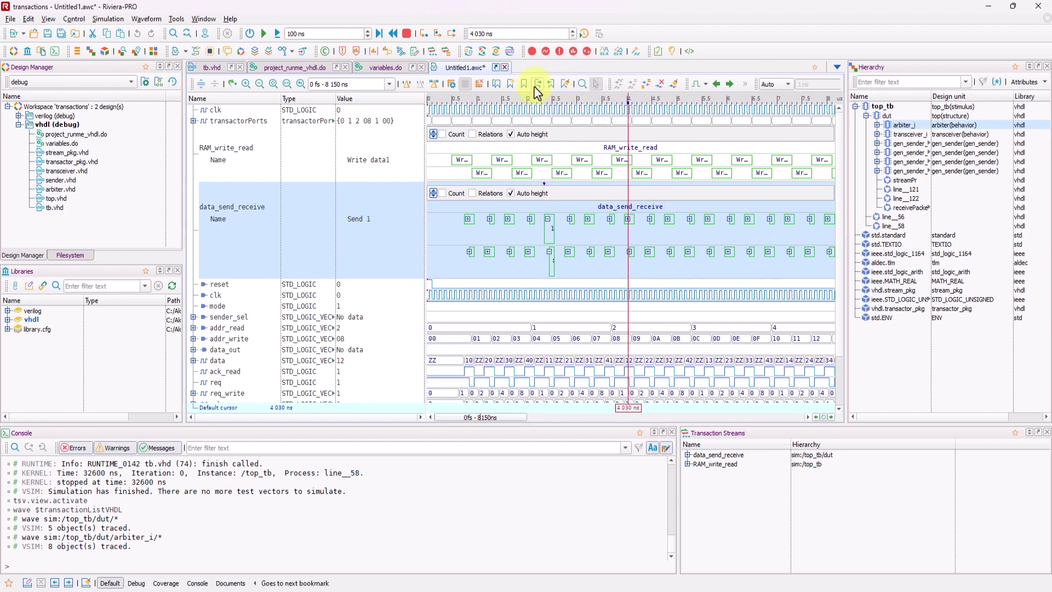
{"action": "left_click", "coordinate": [552, 88]}
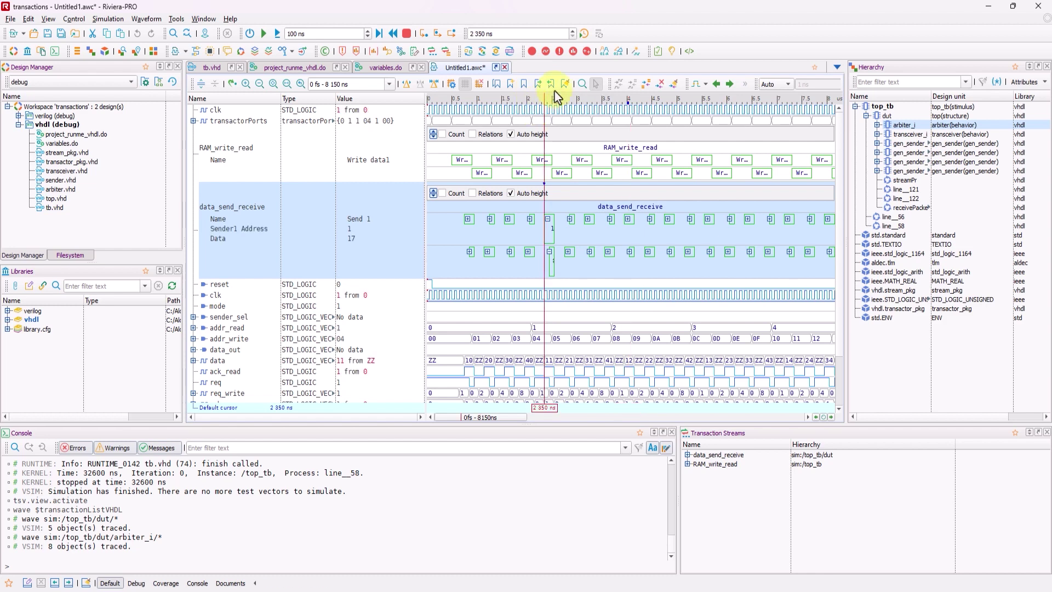
Review the entries in the waveform bookmarks list, close the list and delete all bookmarks
{"action": "left_click", "coordinate": [496, 86]}
{"action": "left_click_drag", "start_coordinate": [847, 104], "coordinate": [667, 131]}
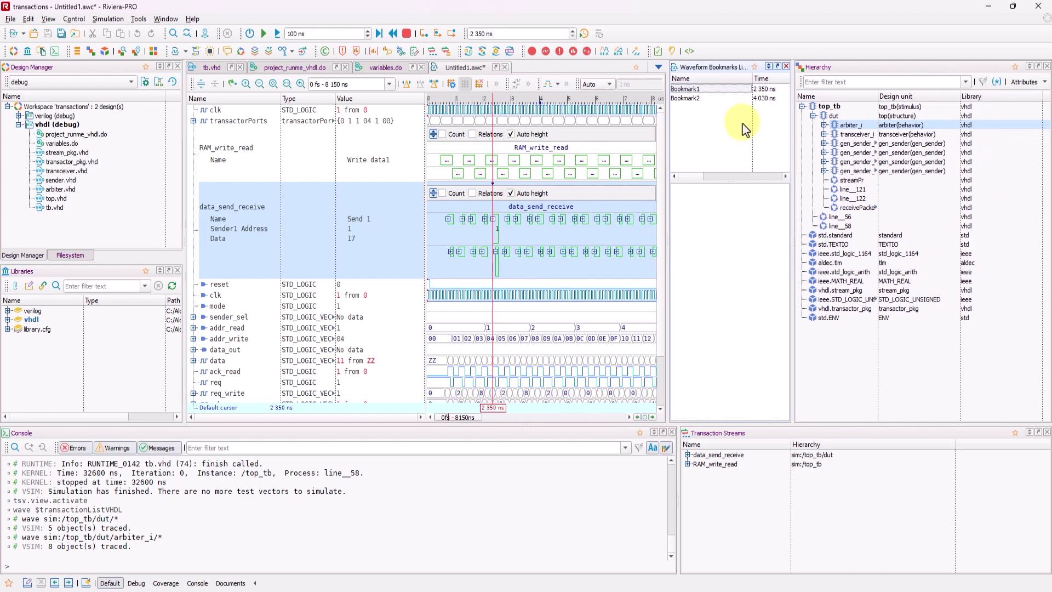
{"action": "left_click", "coordinate": [786, 66]}
{"action": "left_click_drag", "start_coordinate": [666, 96], "coordinate": [837, 97]}
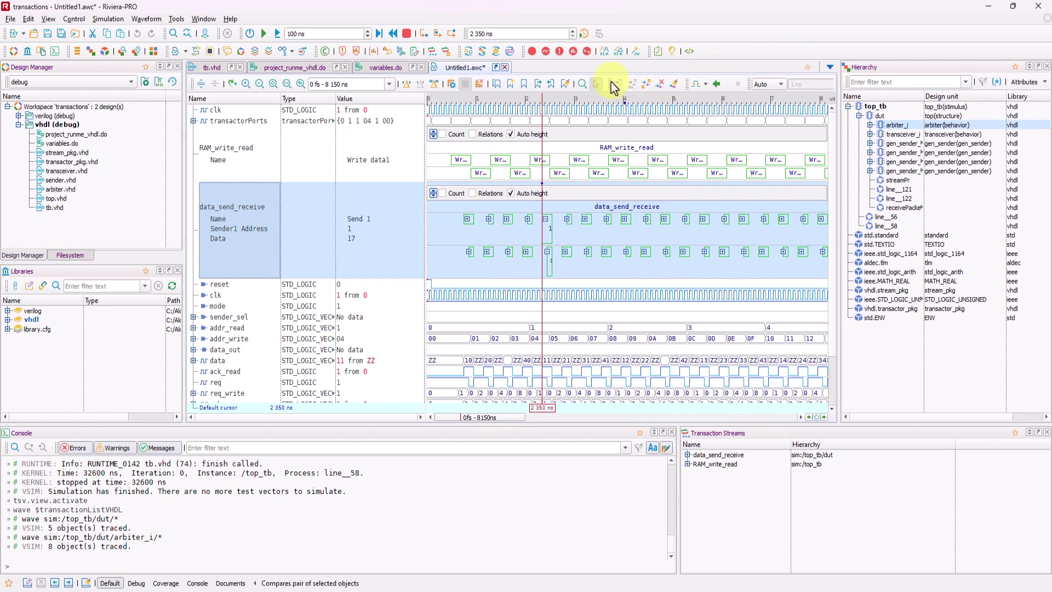
{"action": "left_click", "coordinate": [565, 84]}
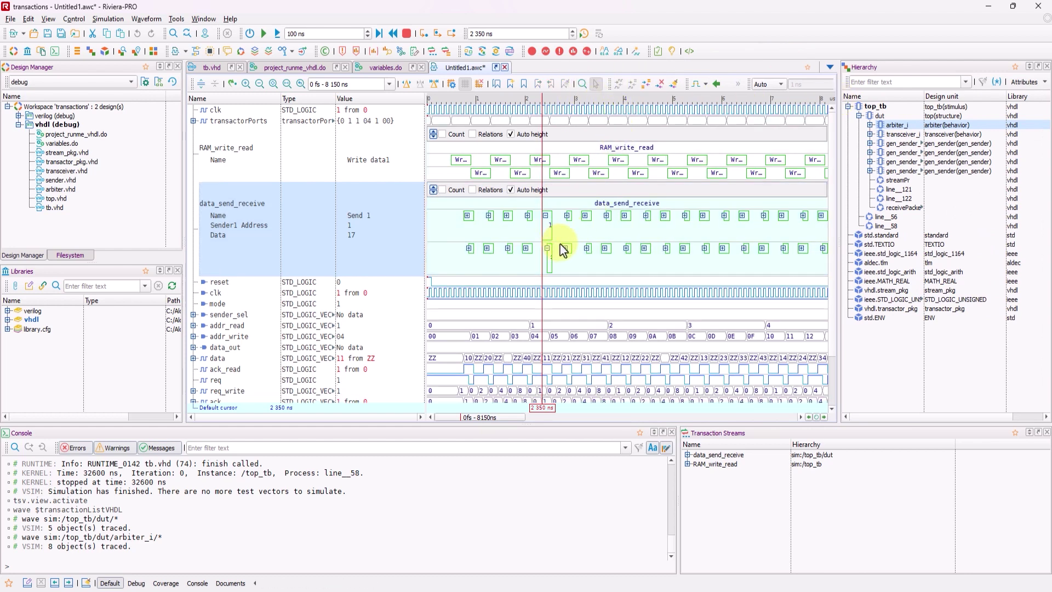
Open the delta cycles at the 1850 ns transition of req_write in dut and inspect delta 0
{"action": "scroll", "coordinate": [567, 246], "scroll_direction": "down", "scroll_amount": 5}
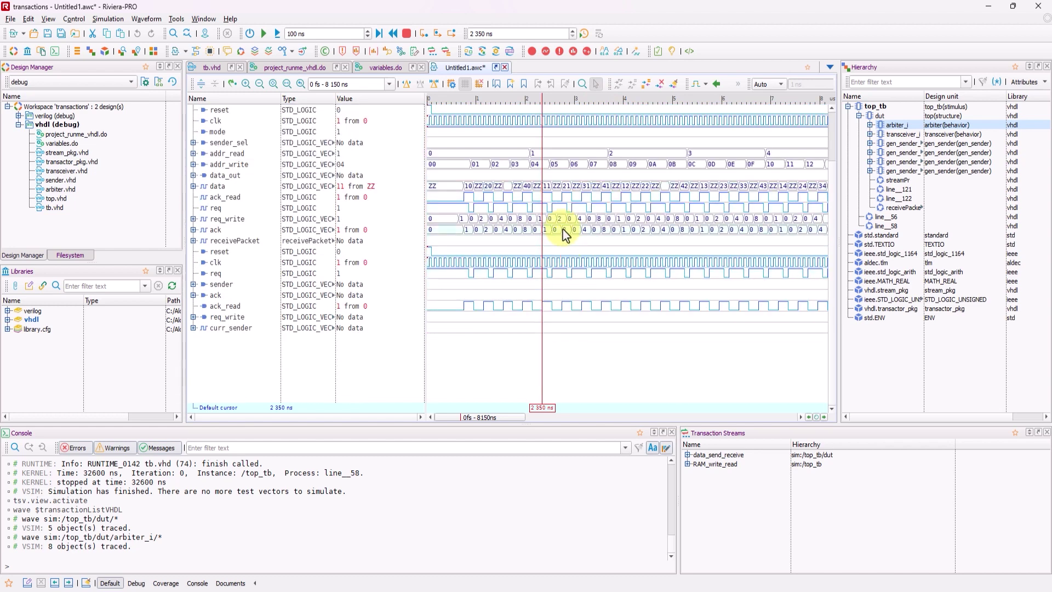
{"action": "scroll", "coordinate": [535, 262], "scroll_direction": "up", "scroll_amount": 4}
{"action": "left_click", "coordinate": [518, 265]}
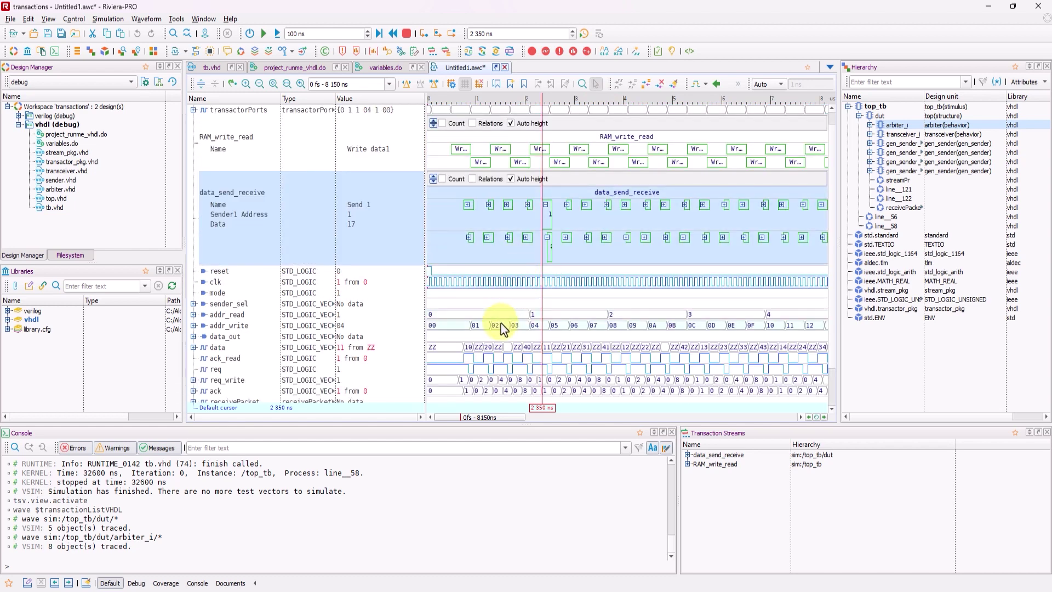
{"action": "left_click", "coordinate": [517, 382]}
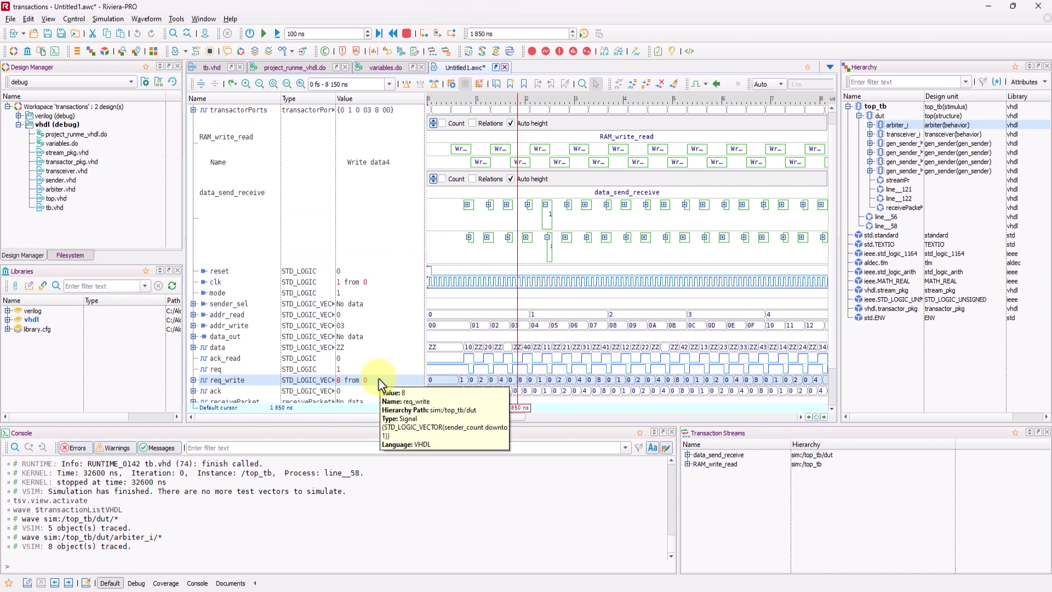
{"action": "left_click", "coordinate": [497, 381]}
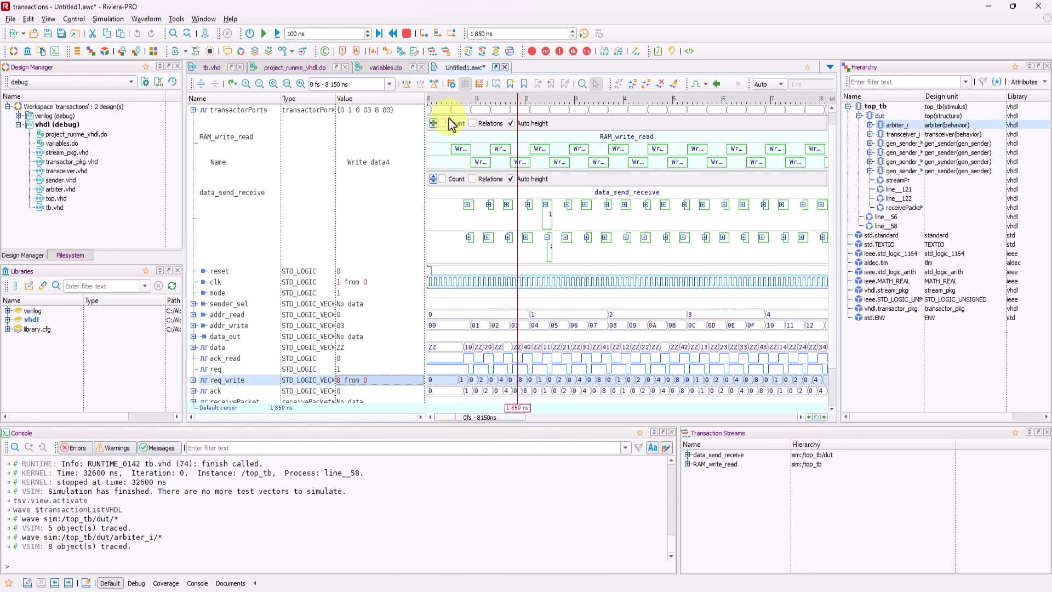
{"action": "left_click", "coordinate": [408, 85]}
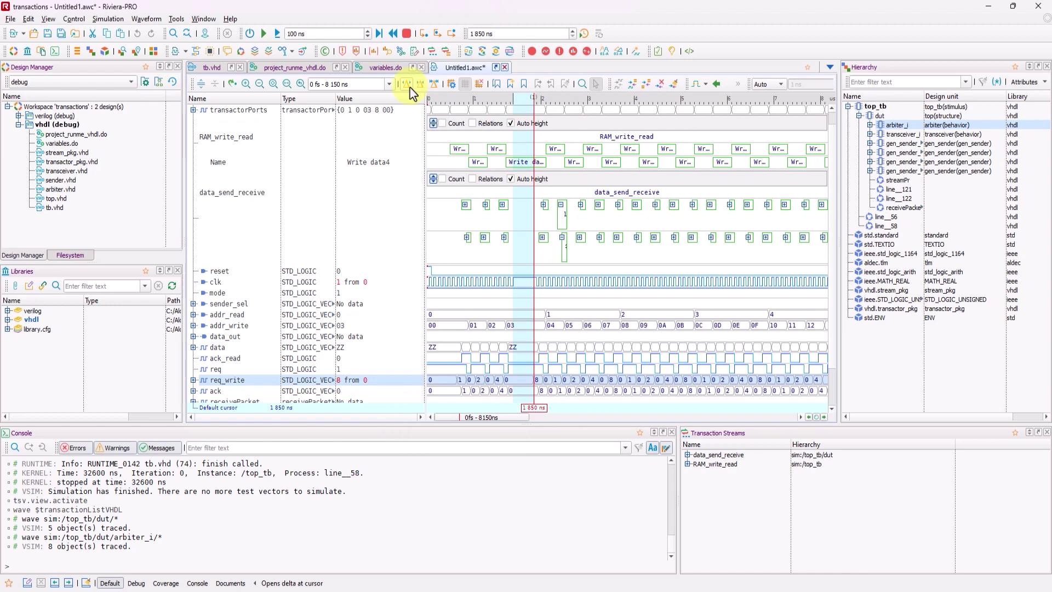
{"action": "left_click", "coordinate": [524, 383]}
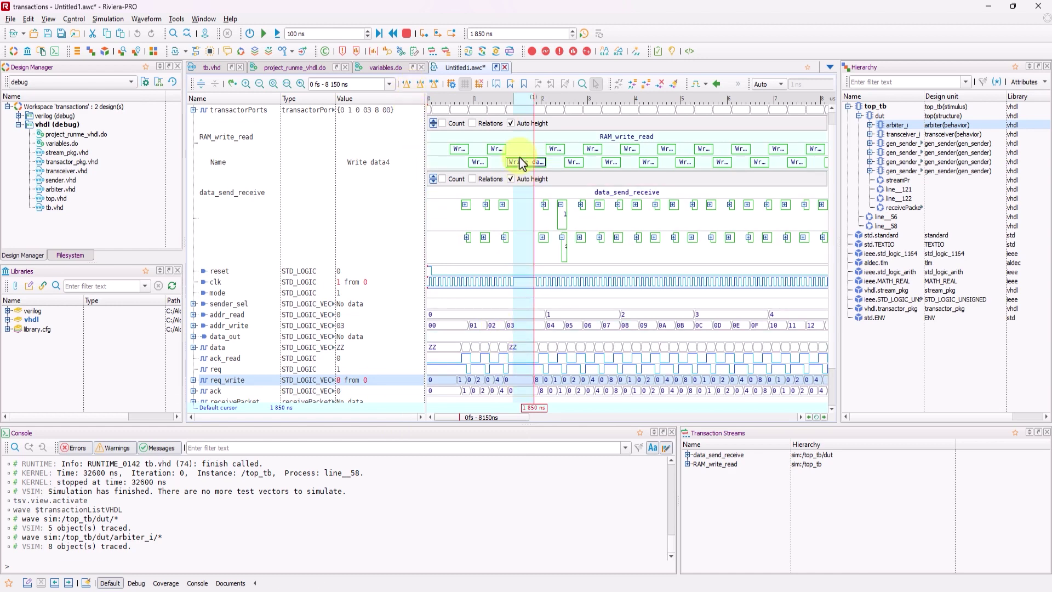
{"action": "left_click", "coordinate": [515, 104]}
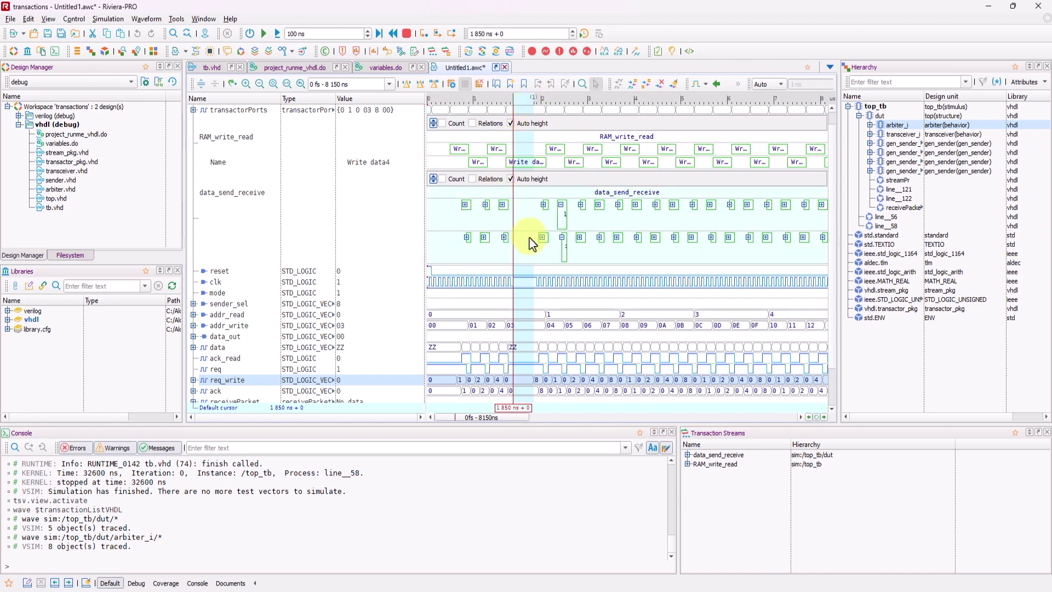
Open the delta cycles at the 1950 ns transition of data and the 3700 ns transition of addr_read
{"action": "left_click", "coordinate": [539, 351]}
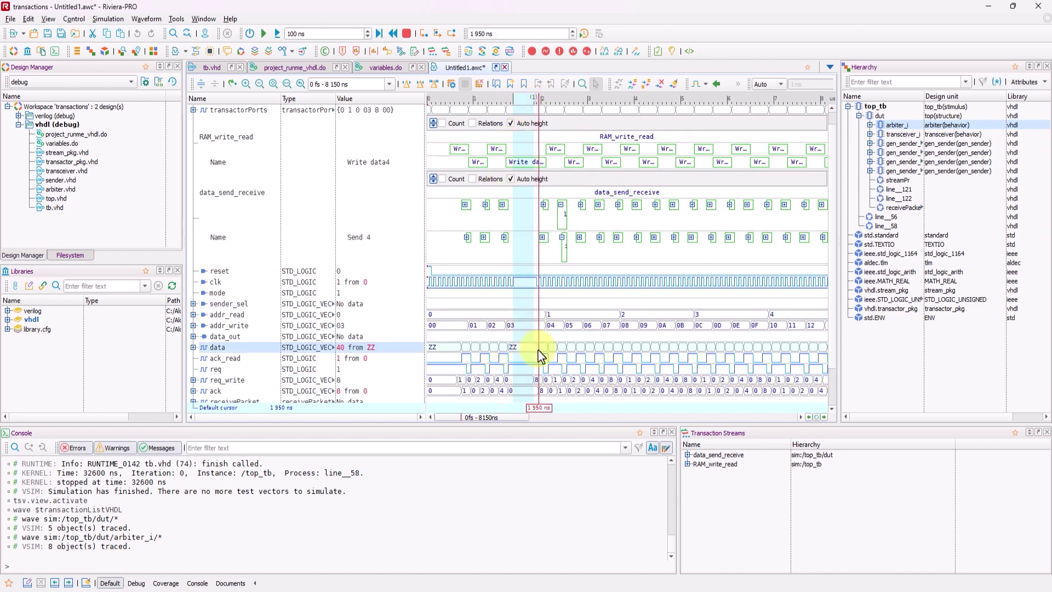
{"action": "left_click", "coordinate": [410, 88]}
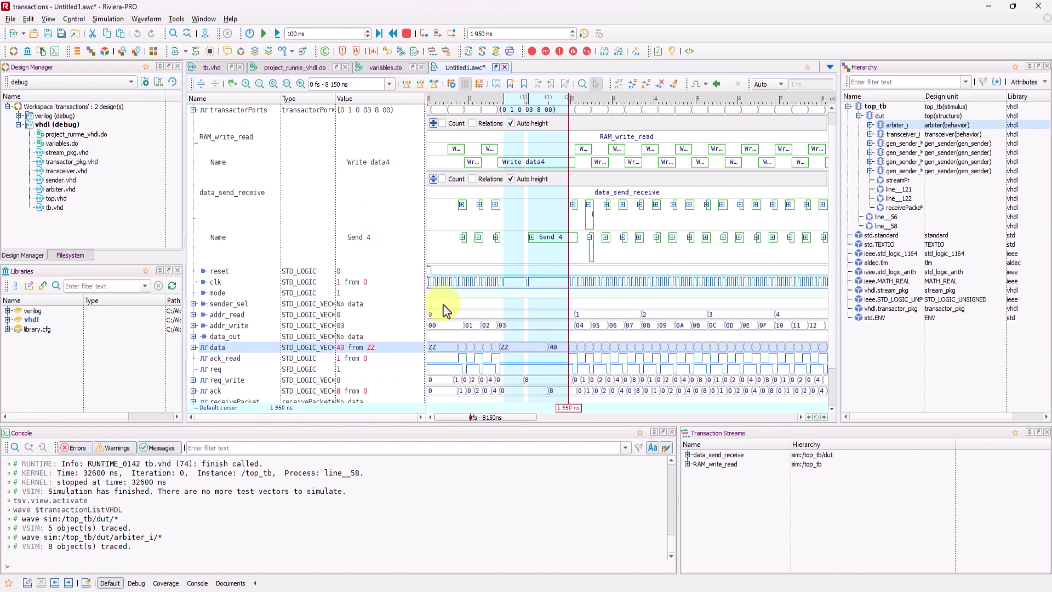
{"action": "left_click", "coordinate": [641, 317]}
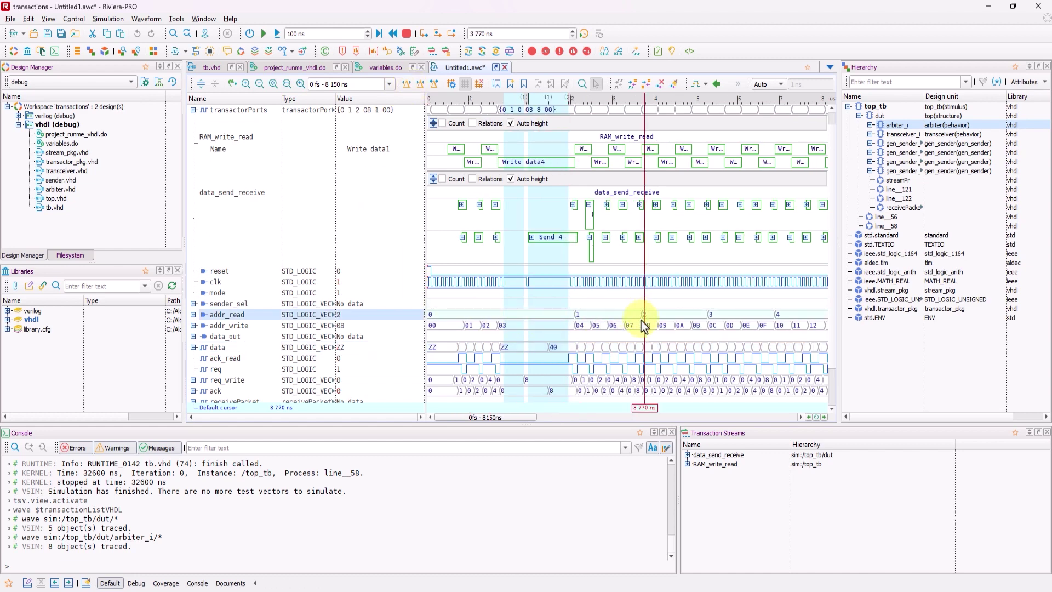
{"action": "left_click", "coordinate": [407, 85]}
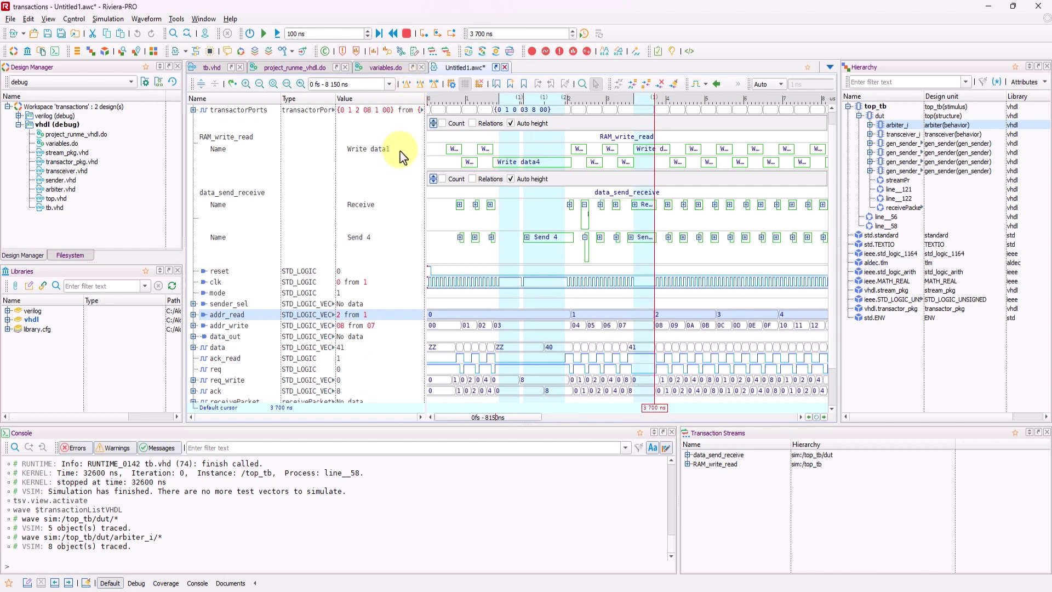
Close the delta cycles at 3700 ns, and close all remaining open deltas in the waveform
{"action": "left_click", "coordinate": [653, 318]}
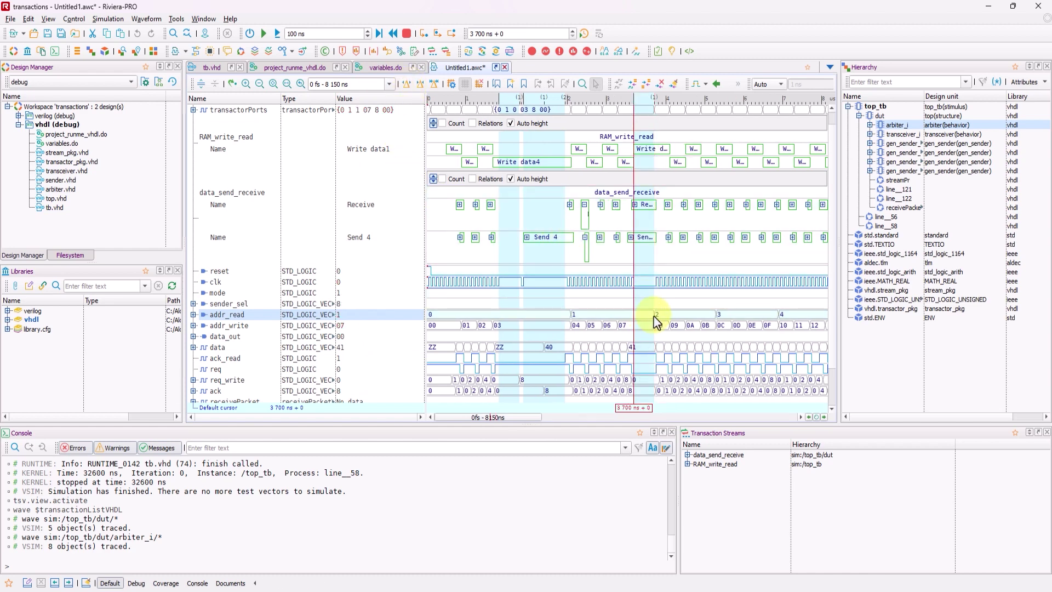
{"action": "left_click", "coordinate": [424, 86]}
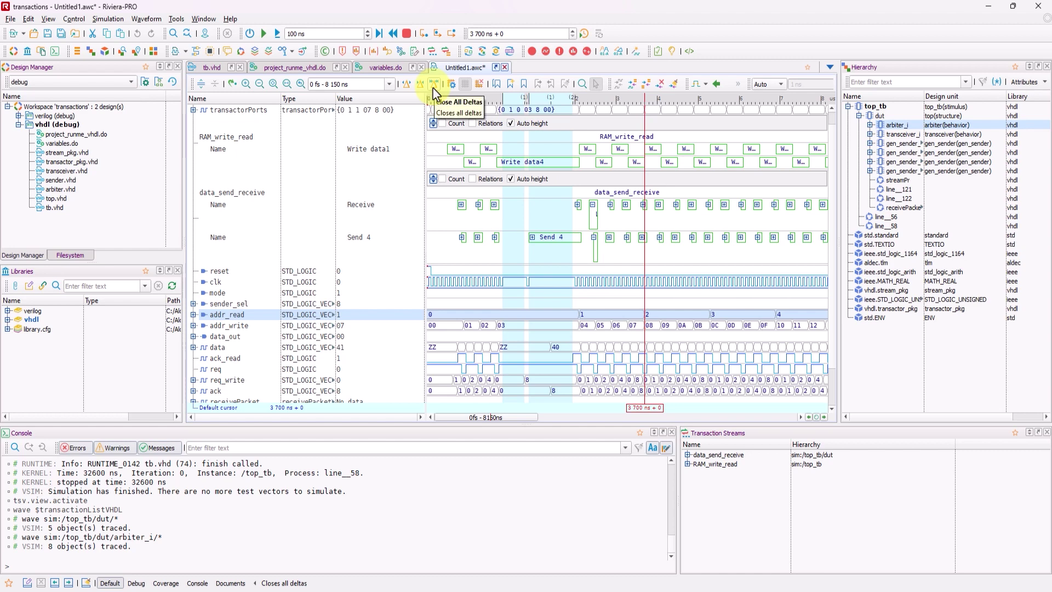
{"action": "left_click", "coordinate": [434, 85]}
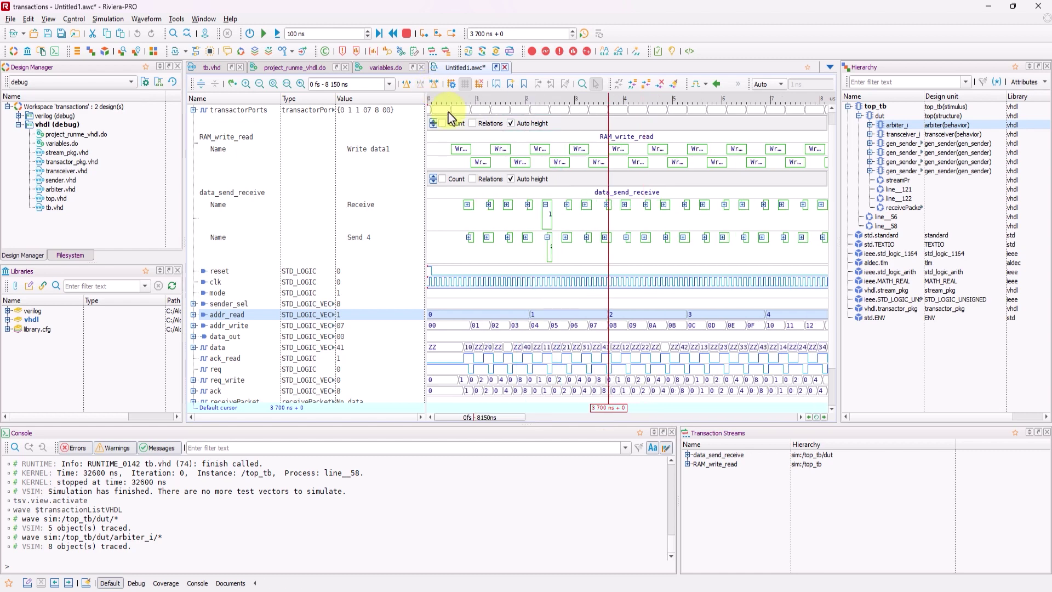
{"action": "scroll", "coordinate": [614, 263], "scroll_direction": "down", "scroll_amount": 5}
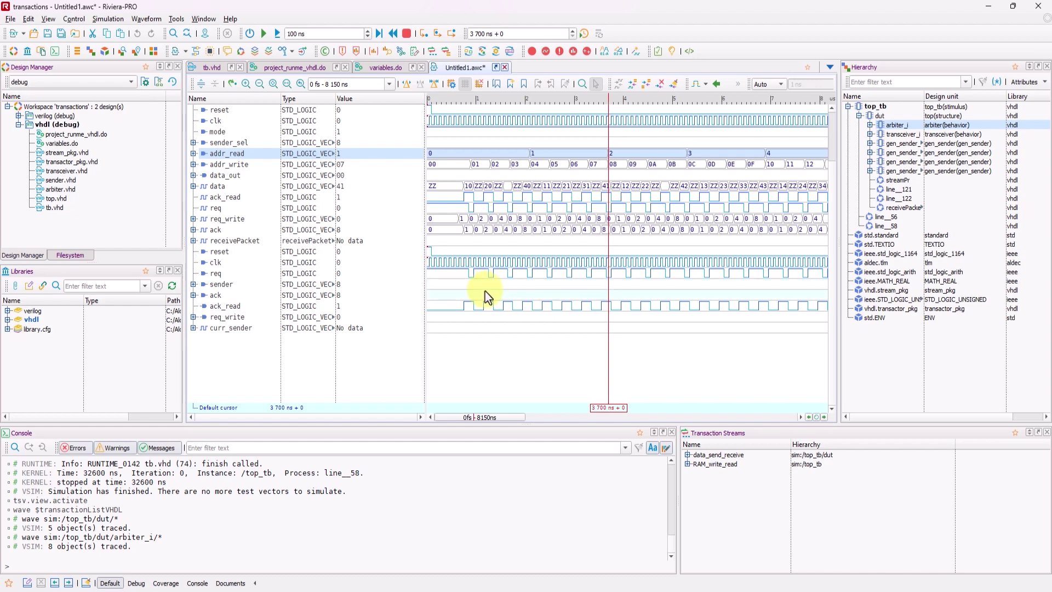
{"action": "scroll", "coordinate": [473, 293], "scroll_direction": "up", "scroll_amount": 5}
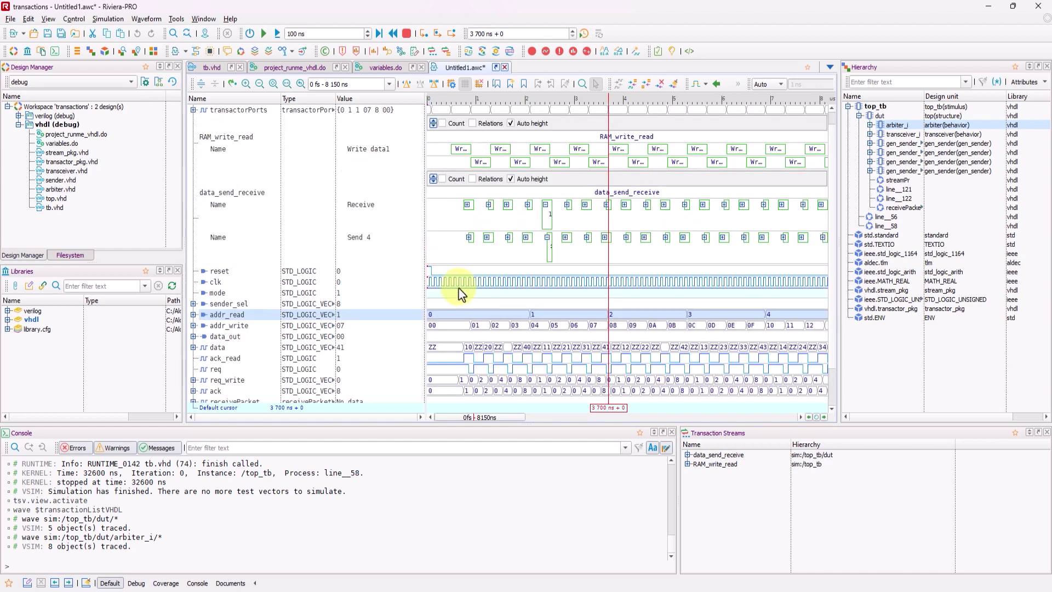
{"action": "scroll", "coordinate": [509, 258], "scroll_direction": "down", "scroll_amount": 5}
{"action": "scroll", "coordinate": [526, 208], "scroll_direction": "up", "scroll_amount": 5}
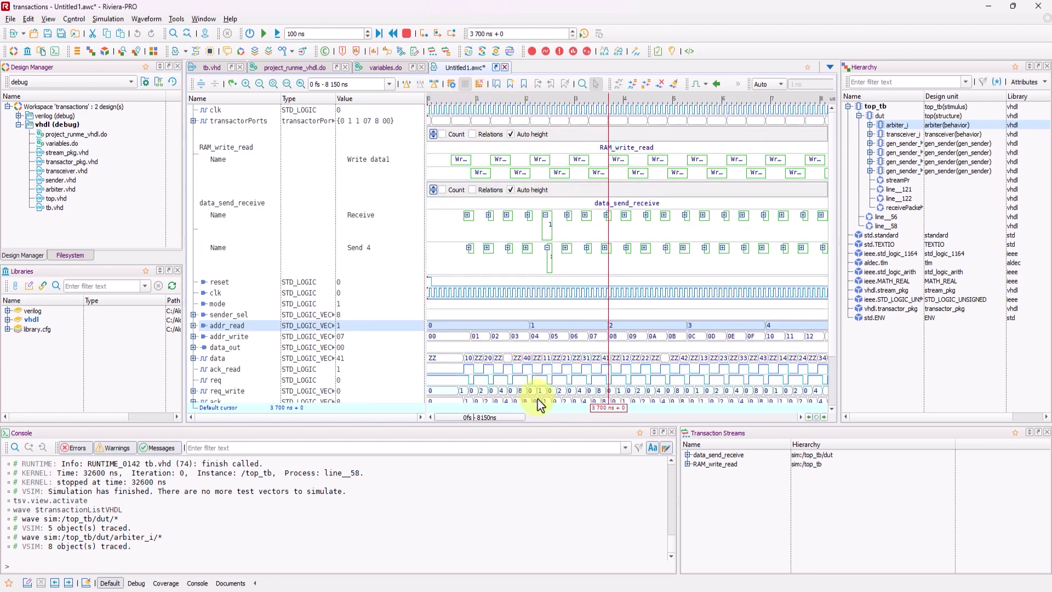
Combine the dut signals from reset through receivePacket into a virtual group named DUT
{"action": "scroll", "coordinate": [573, 348], "scroll_direction": "down", "scroll_amount": 3}
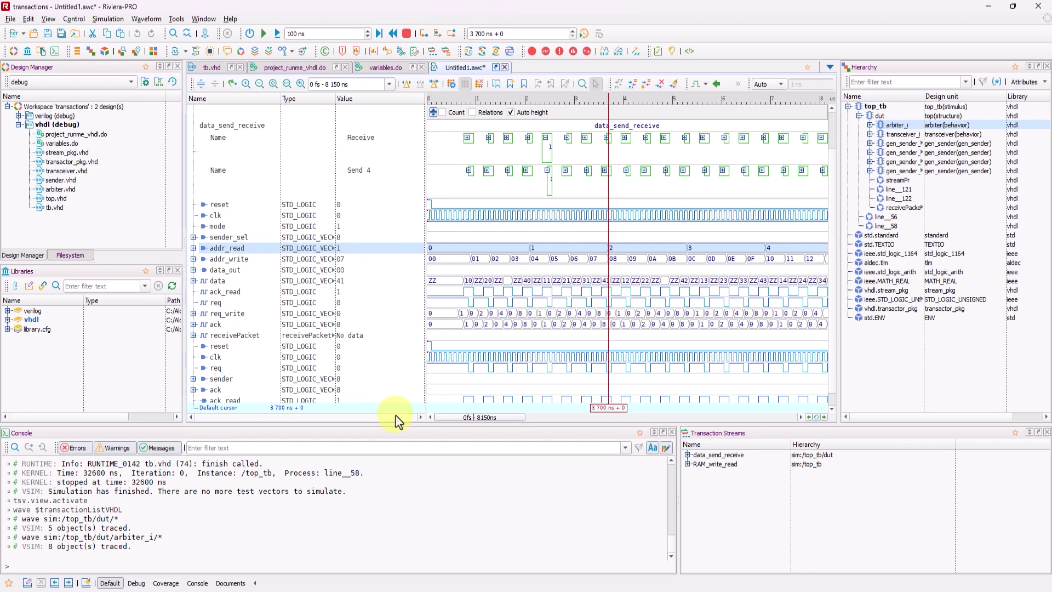
{"action": "left_click", "coordinate": [219, 206]}
{"action": "left_click_drag", "start_coordinate": [220, 214], "coordinate": [243, 337]}
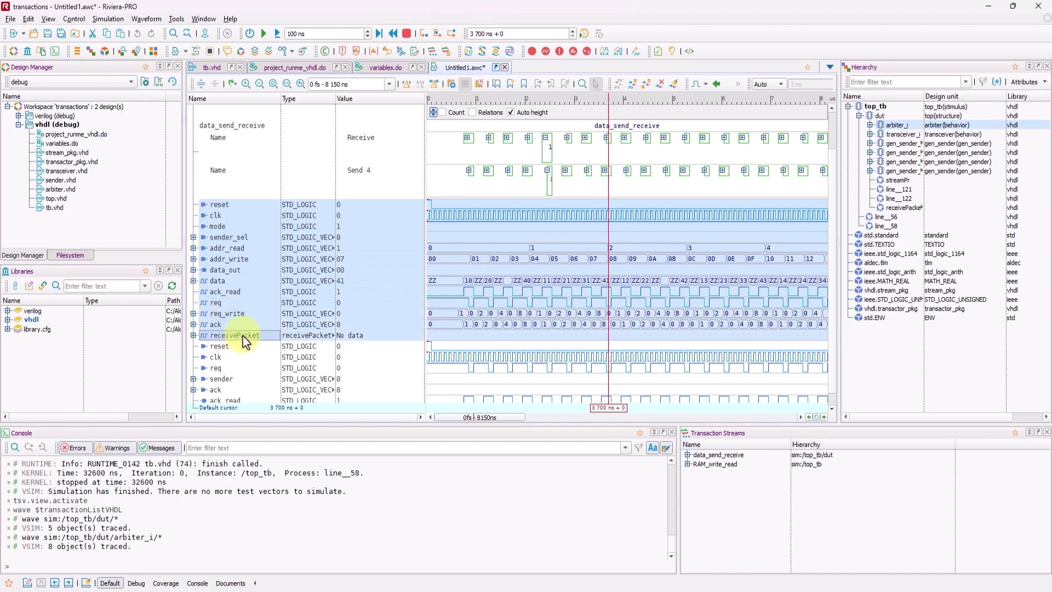
{"action": "right_click", "coordinate": [242, 336]}
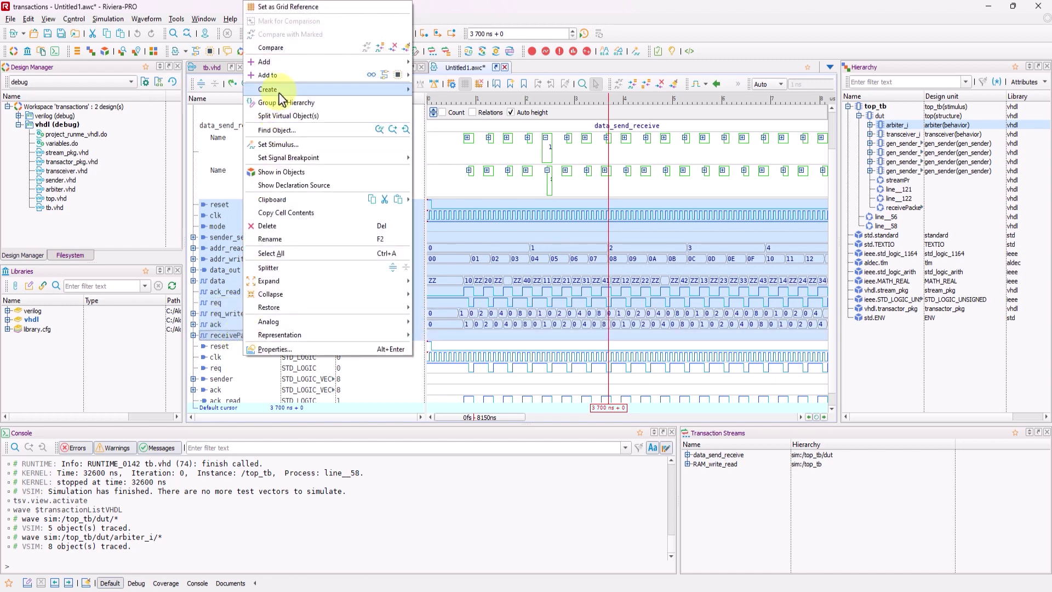
{"action": "mouse_move", "coordinate": [282, 99]}
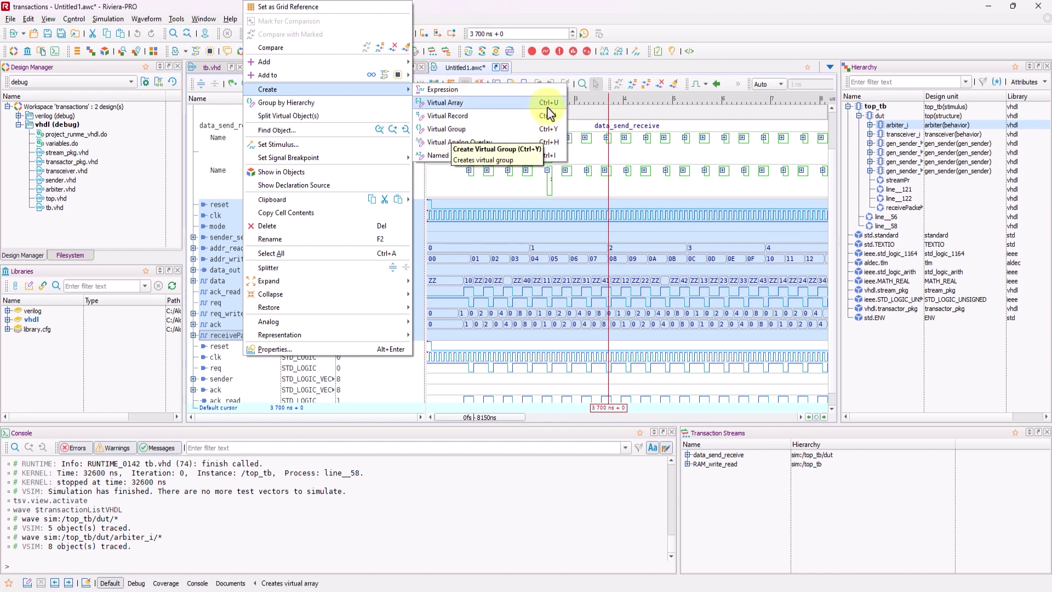
{"action": "left_click", "coordinate": [485, 129]}
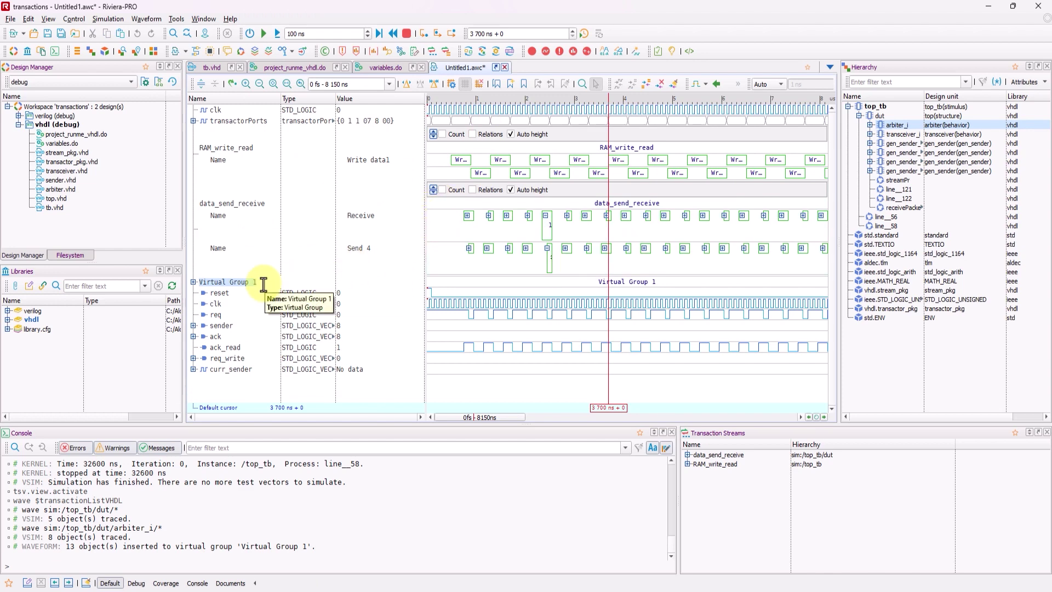
{"action": "type", "text": "DUT"}
{"action": "key", "text": "Return"}
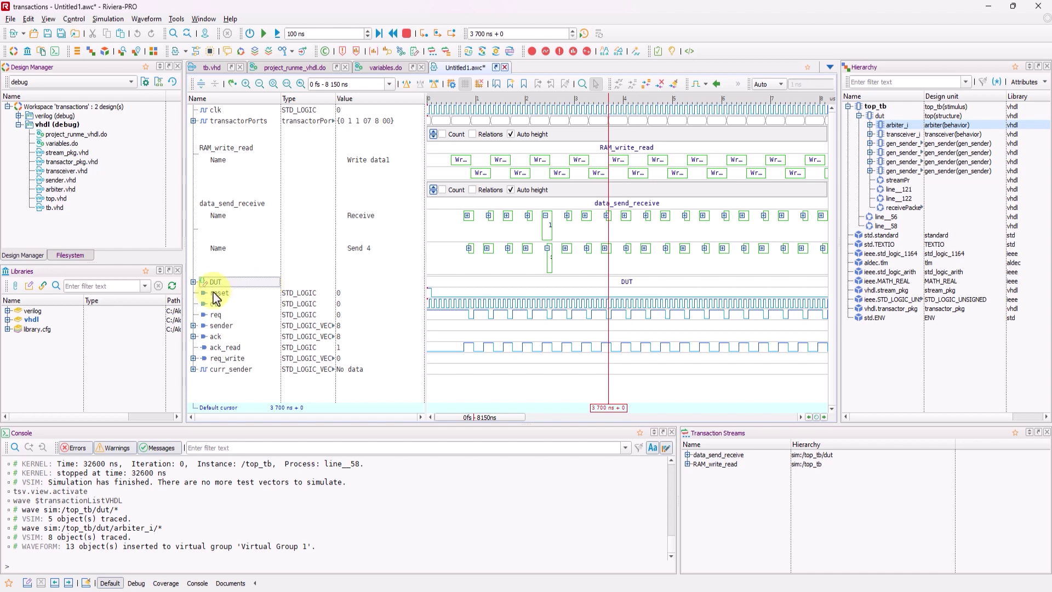
Expand the DUT group to review its member signals, collapse it again and clear the selection
{"action": "left_click", "coordinate": [248, 282]}
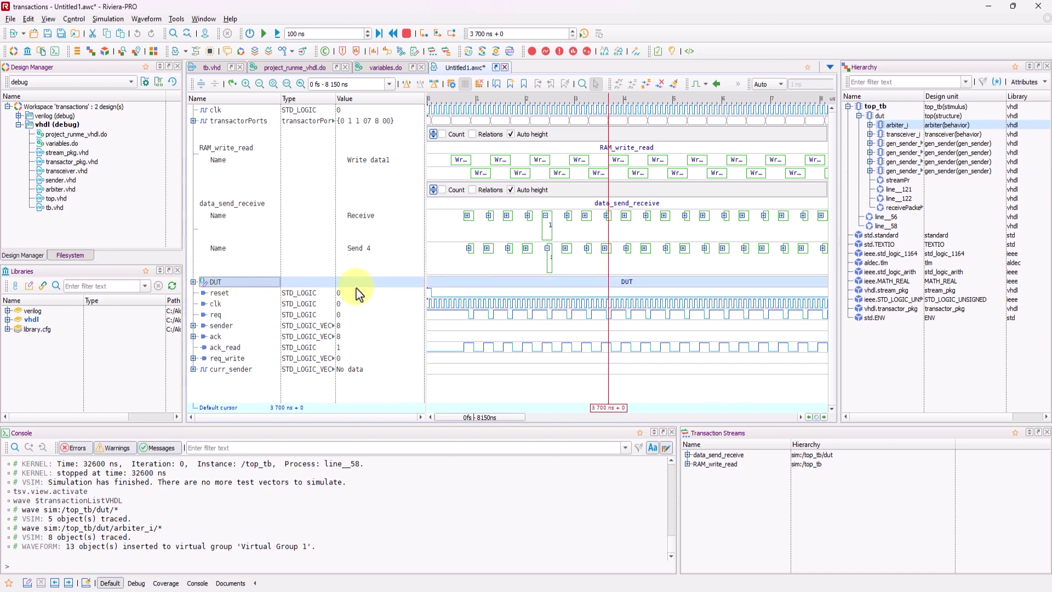
{"action": "left_click", "coordinate": [193, 282]}
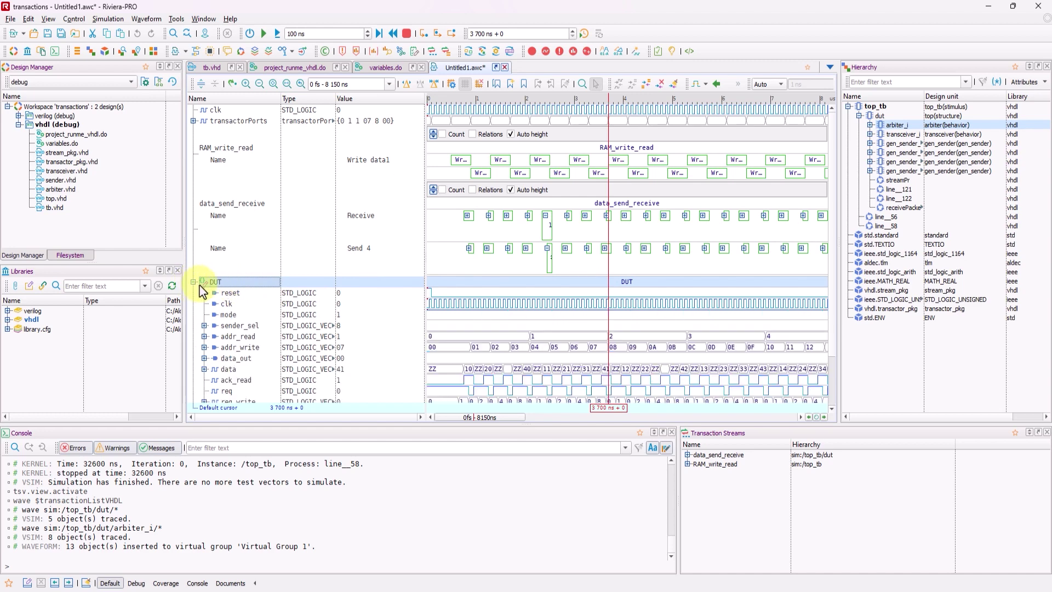
{"action": "scroll", "coordinate": [216, 306], "scroll_direction": "down", "scroll_amount": 2}
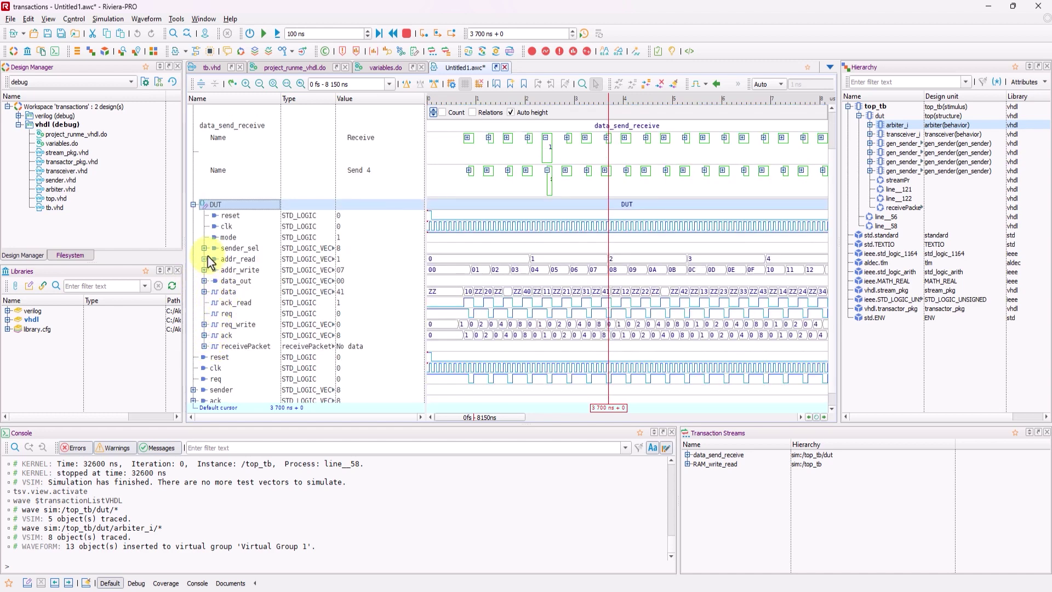
{"action": "left_click", "coordinate": [193, 204]}
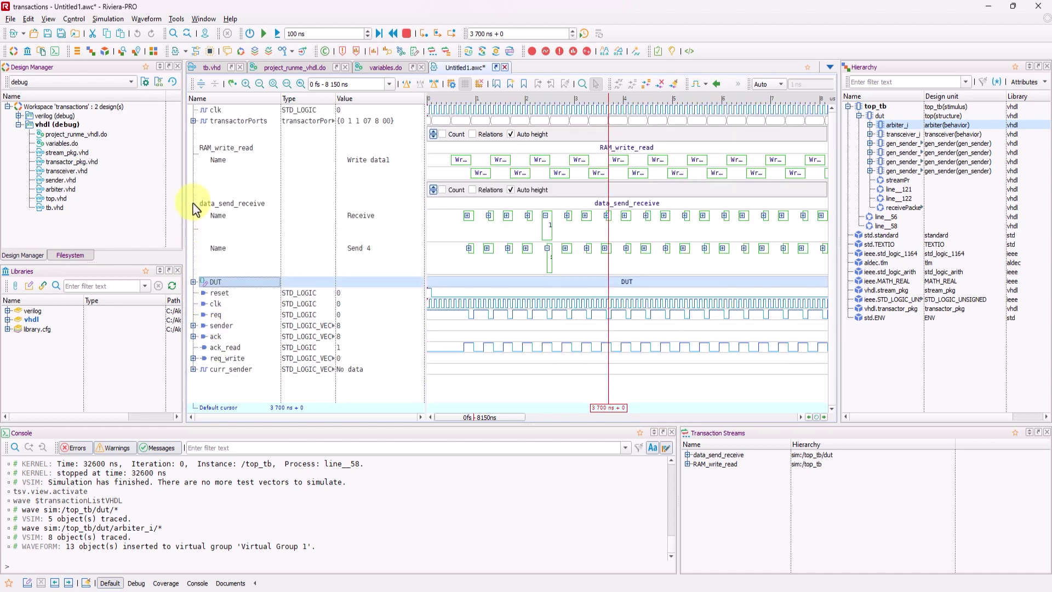
{"action": "left_click", "coordinate": [193, 282]}
{"action": "left_click", "coordinate": [193, 281]}
{"action": "left_click", "coordinate": [267, 380]}
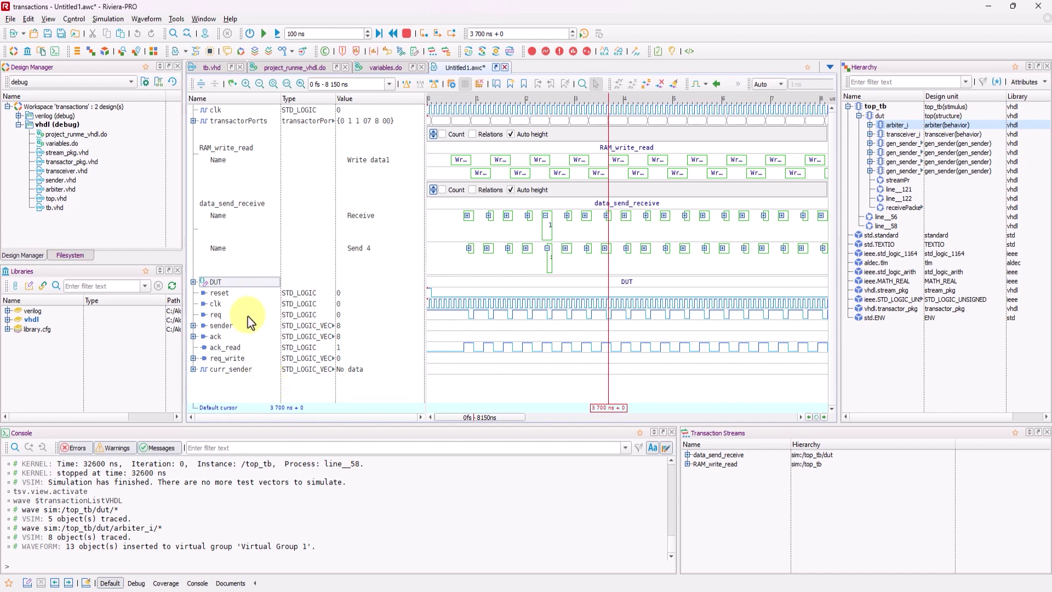
Create a virtual record named arbiter_i from the signals reset through curr_sender listed below the DUT group
{"action": "left_click_drag", "start_coordinate": [245, 294], "coordinate": [246, 372]}
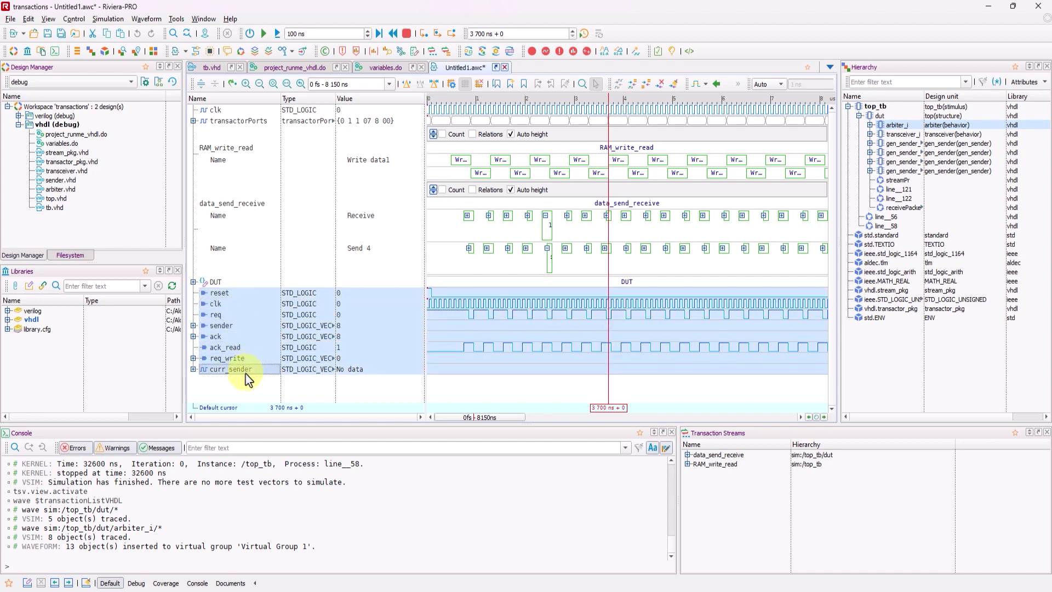
{"action": "right_click", "coordinate": [253, 337]}
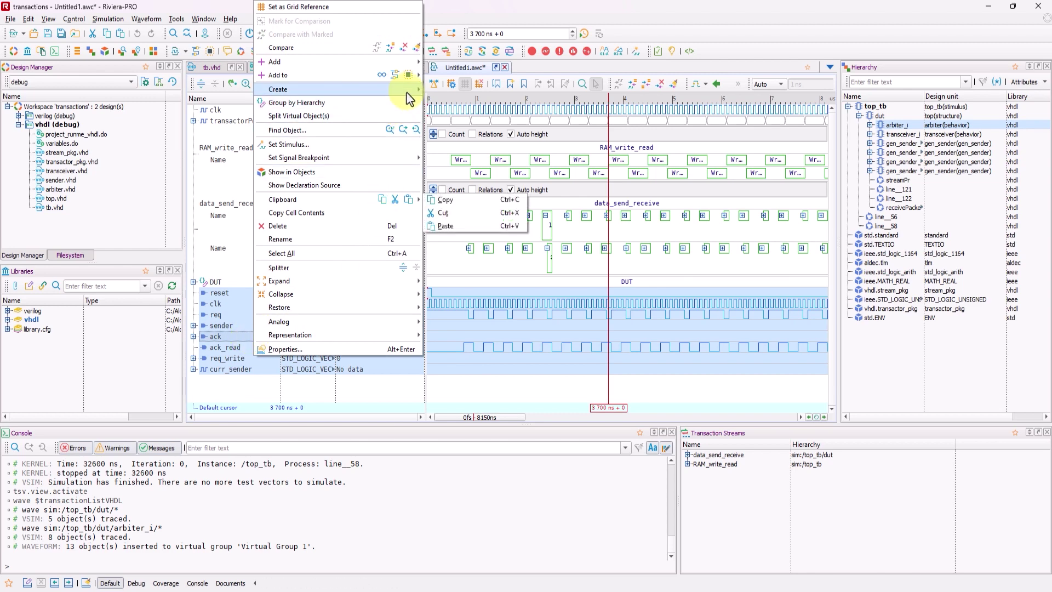
{"action": "mouse_move", "coordinate": [406, 93]}
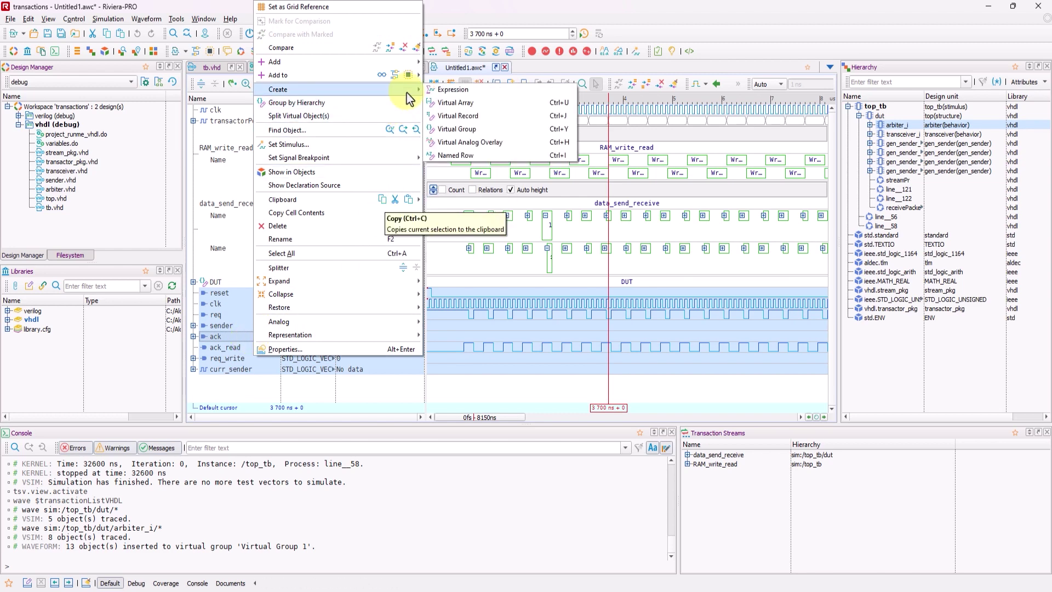
{"action": "left_click", "coordinate": [458, 115]}
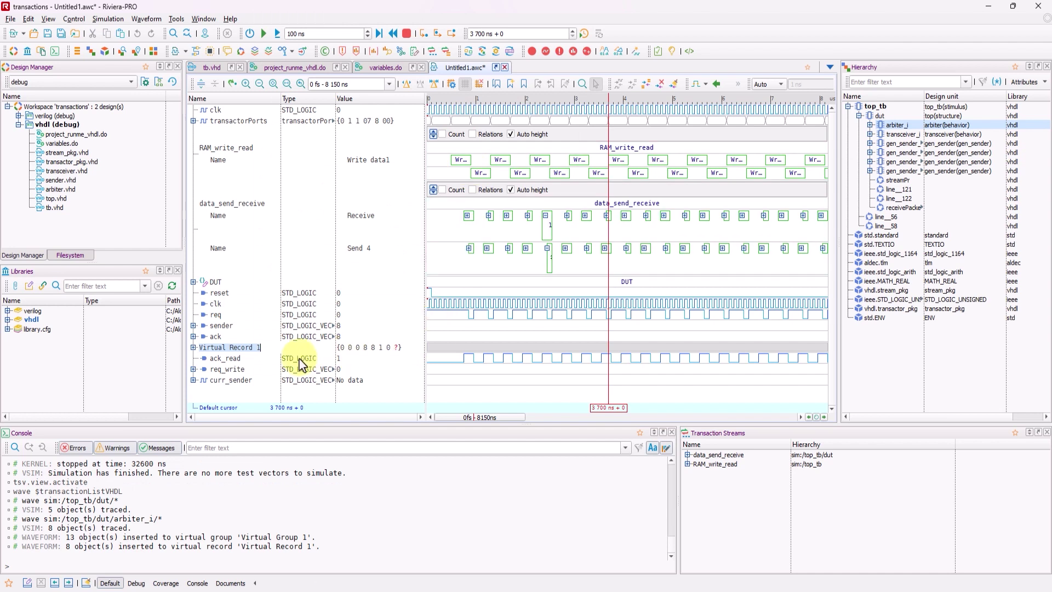
{"action": "type", "text": "arbiter"}
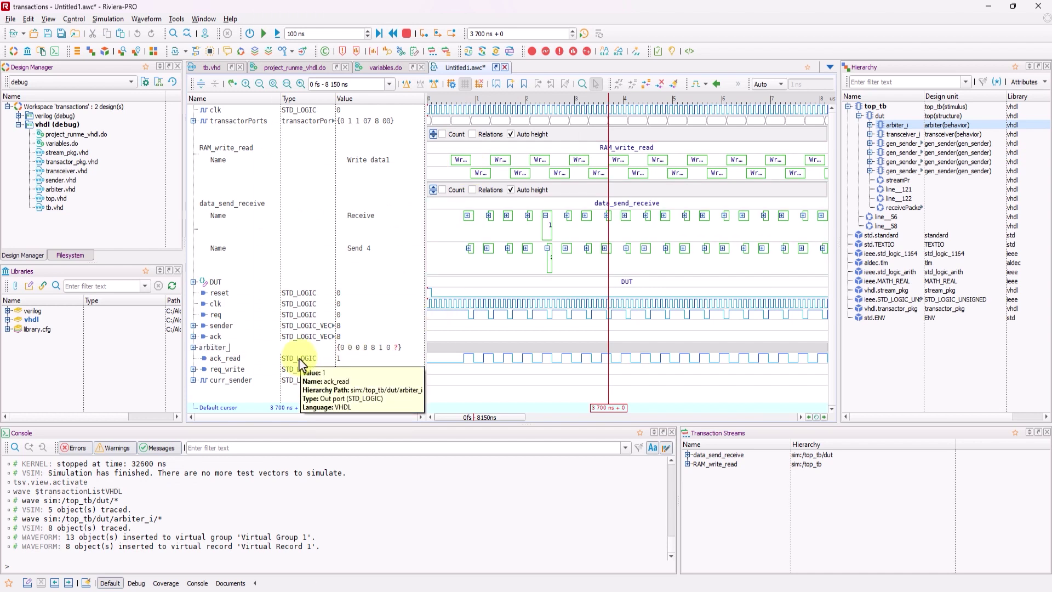
{"action": "type", "text": "_i"}
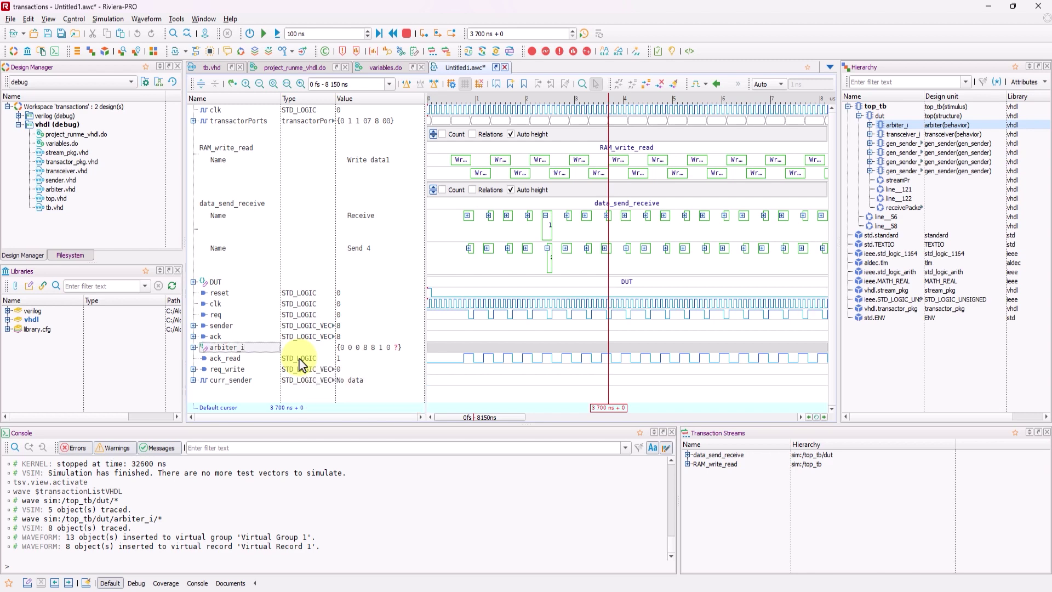
Move the default cursor to 800 ns and examine the arbiter_i record's combined value and members, leaving the record collapsed
{"action": "left_click", "coordinate": [245, 351]}
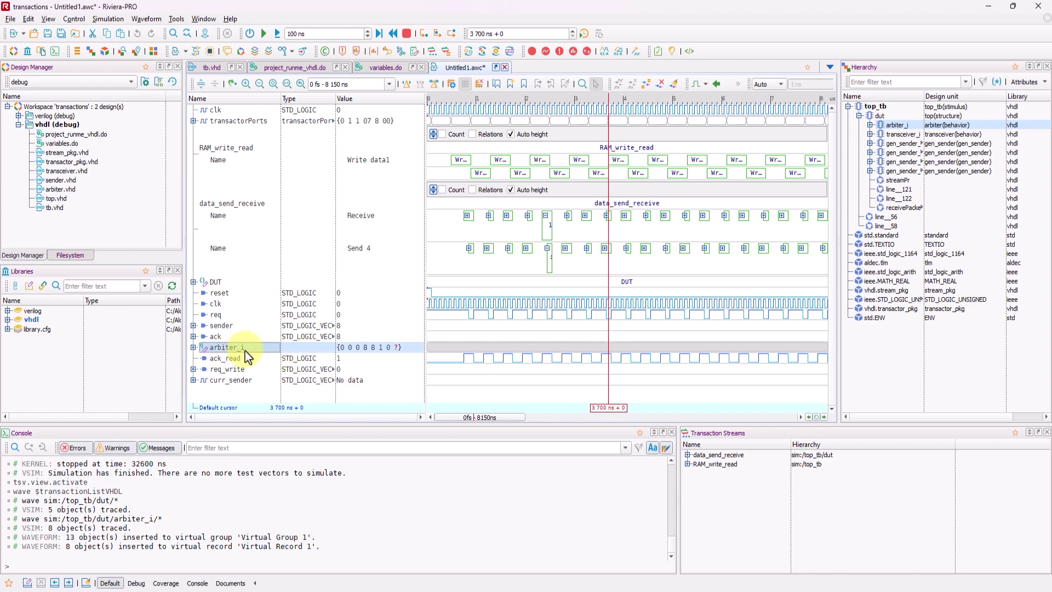
{"action": "left_click", "coordinate": [262, 283]}
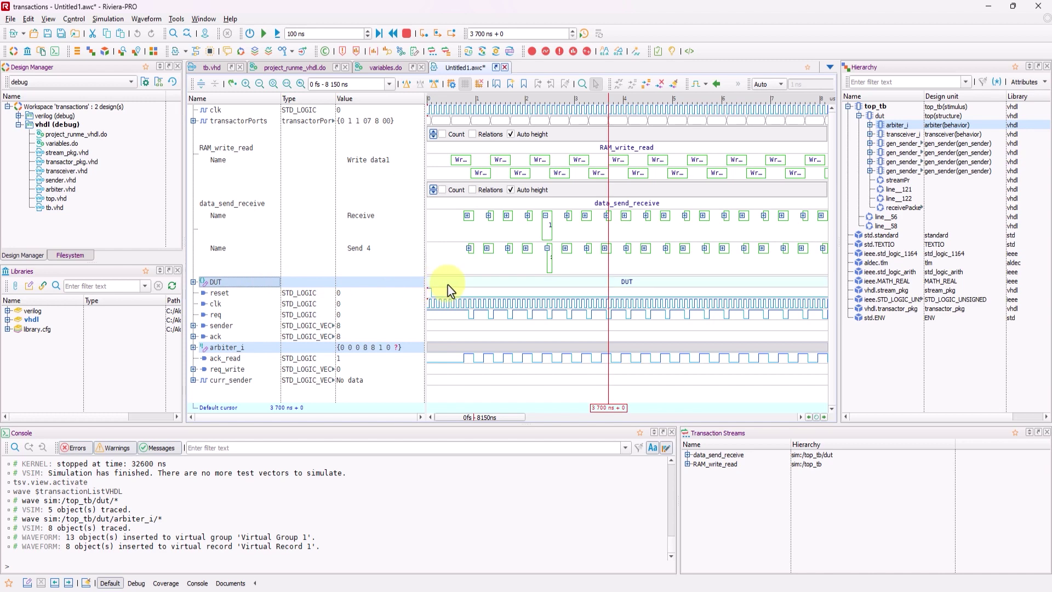
{"action": "left_click_drag", "start_coordinate": [435, 354], "coordinate": [467, 354]}
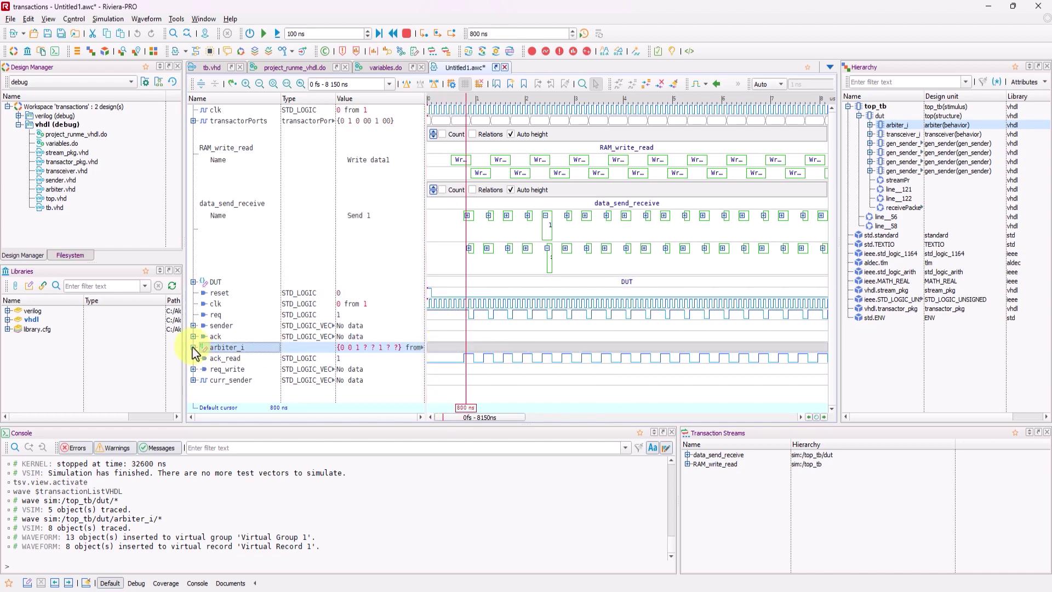
{"action": "left_click", "coordinate": [193, 347]}
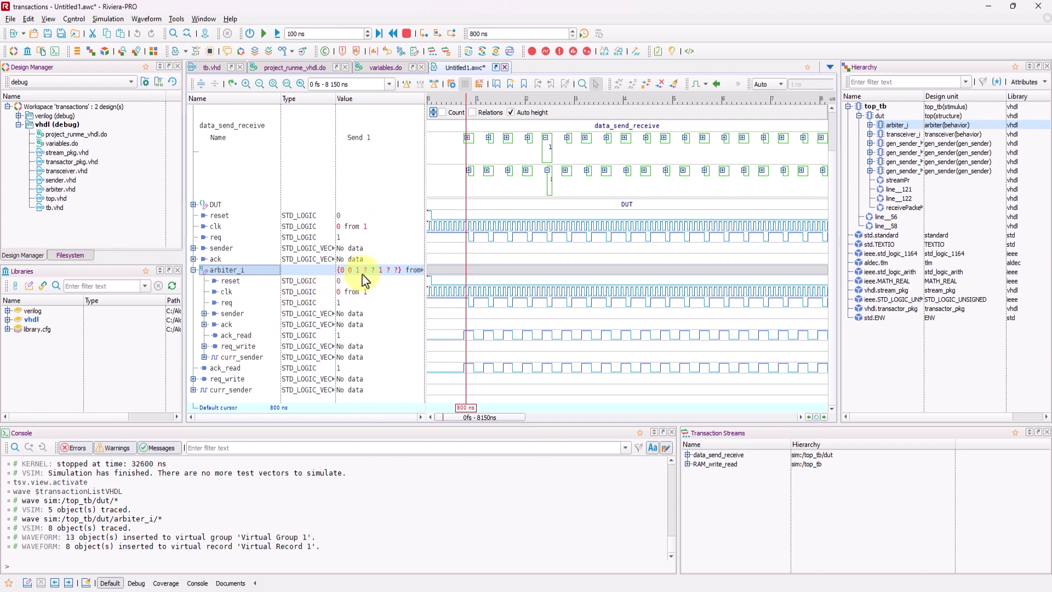
{"action": "left_click", "coordinate": [193, 270]}
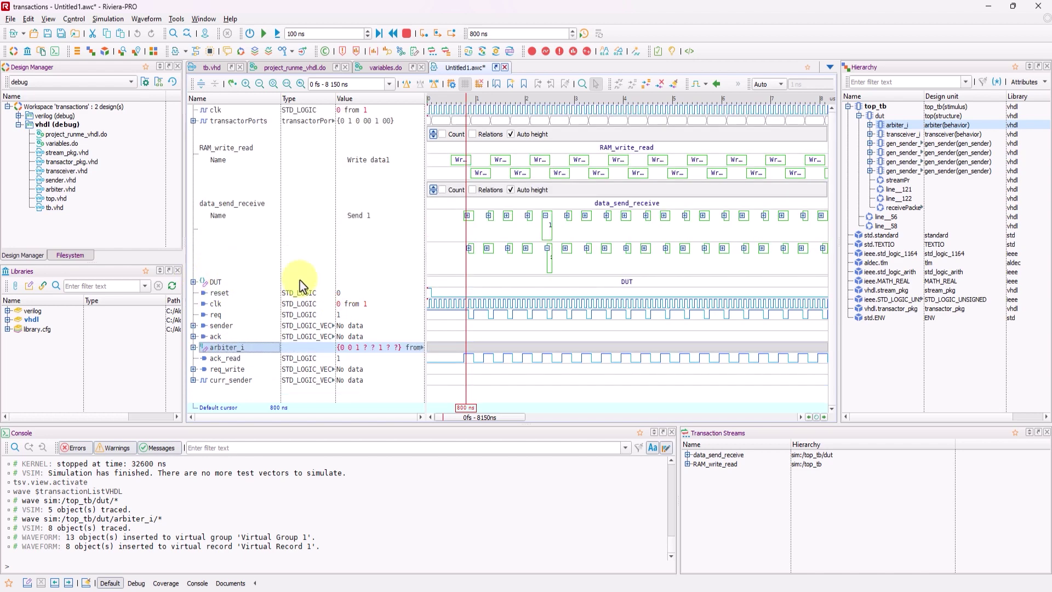
Examine the DUT group's row and its members for comparison with the arbiter_i record, leaving the group collapsed and nothing selected
{"action": "left_click", "coordinate": [228, 282]}
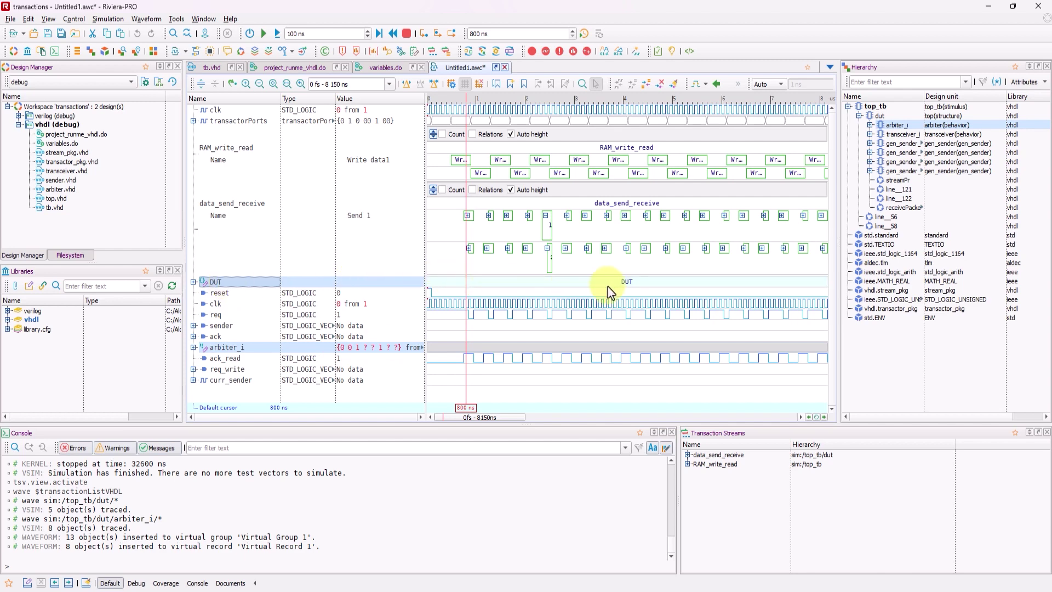
{"action": "left_click", "coordinate": [193, 282]}
{"action": "scroll", "coordinate": [221, 302], "scroll_direction": "down", "scroll_amount": 3}
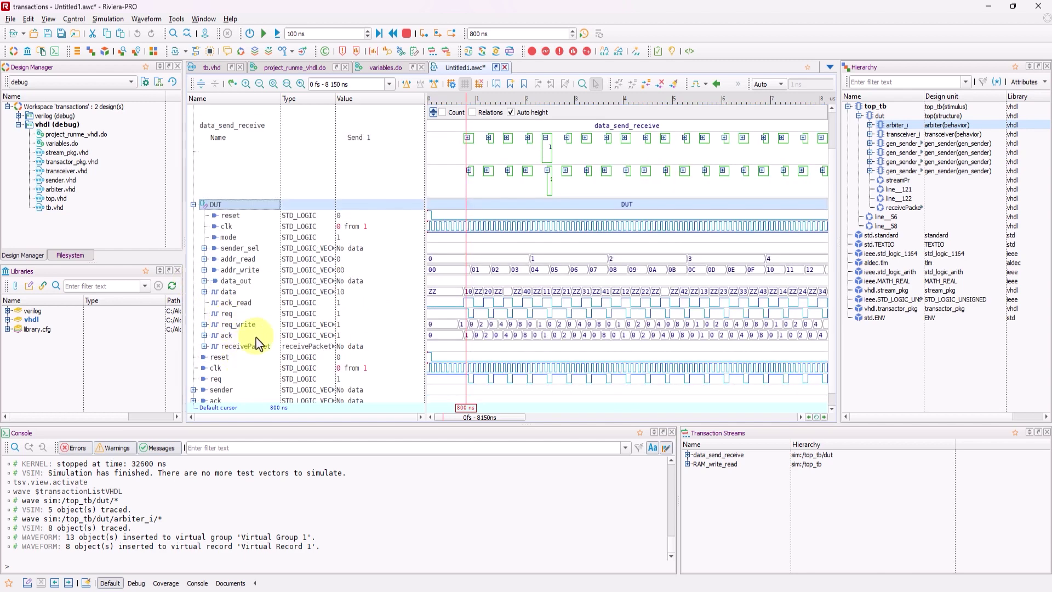
{"action": "left_click", "coordinate": [193, 205]}
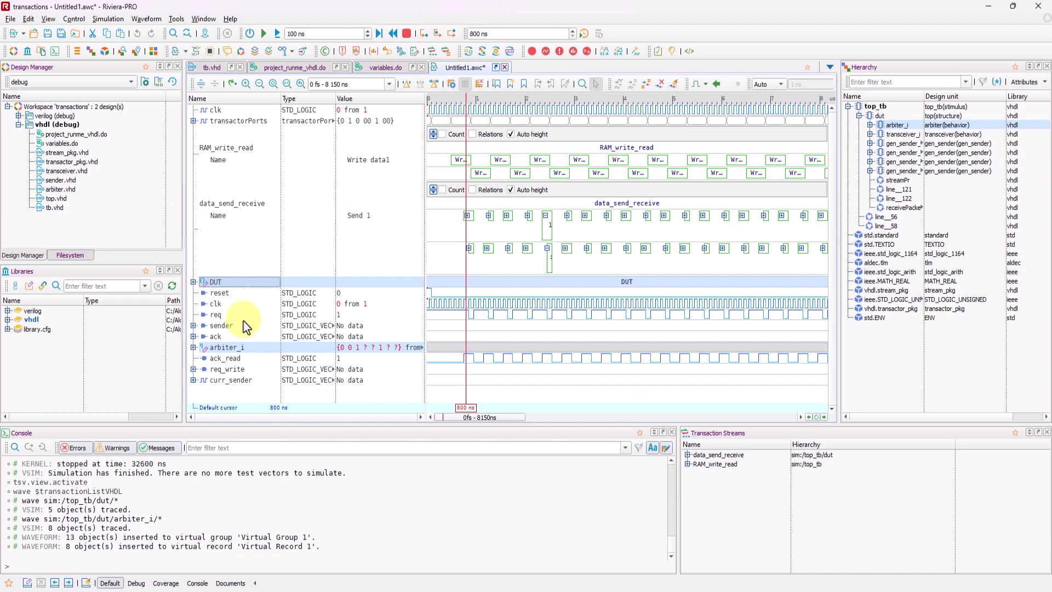
{"action": "left_click", "coordinate": [273, 399]}
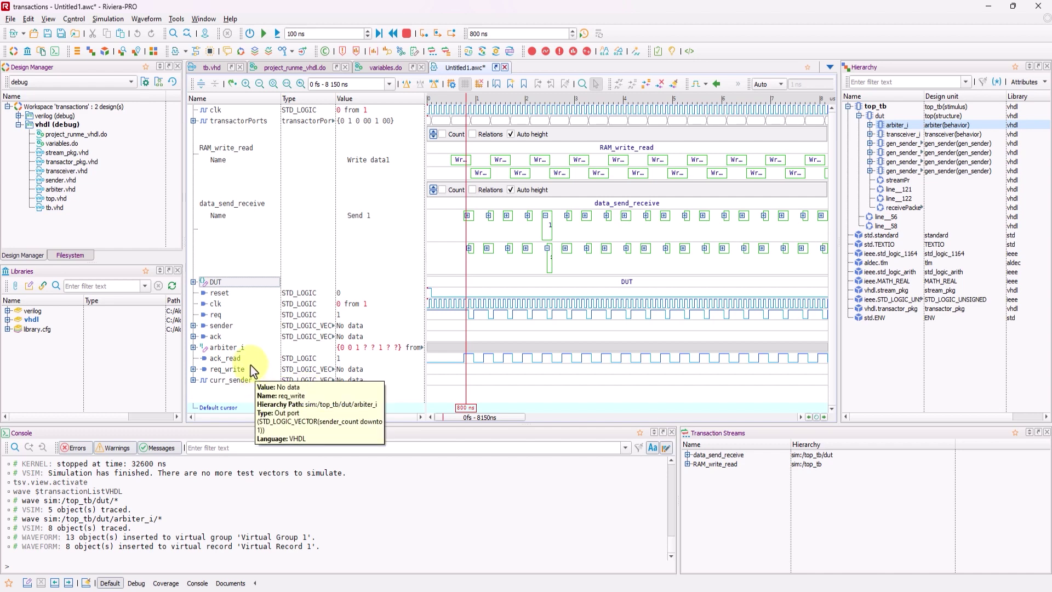
Move the arbiter_i virtual record into the DUT group
{"action": "left_click", "coordinate": [225, 350]}
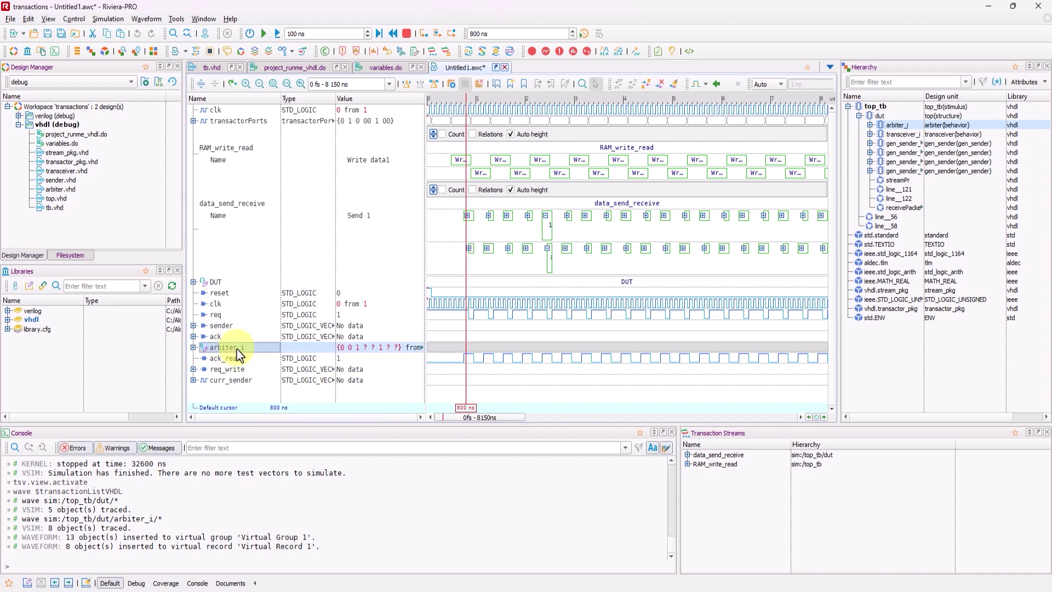
{"action": "left_click_drag", "start_coordinate": [255, 354], "coordinate": [204, 291]}
{"action": "scroll", "coordinate": [239, 344], "scroll_direction": "down", "scroll_amount": 2}
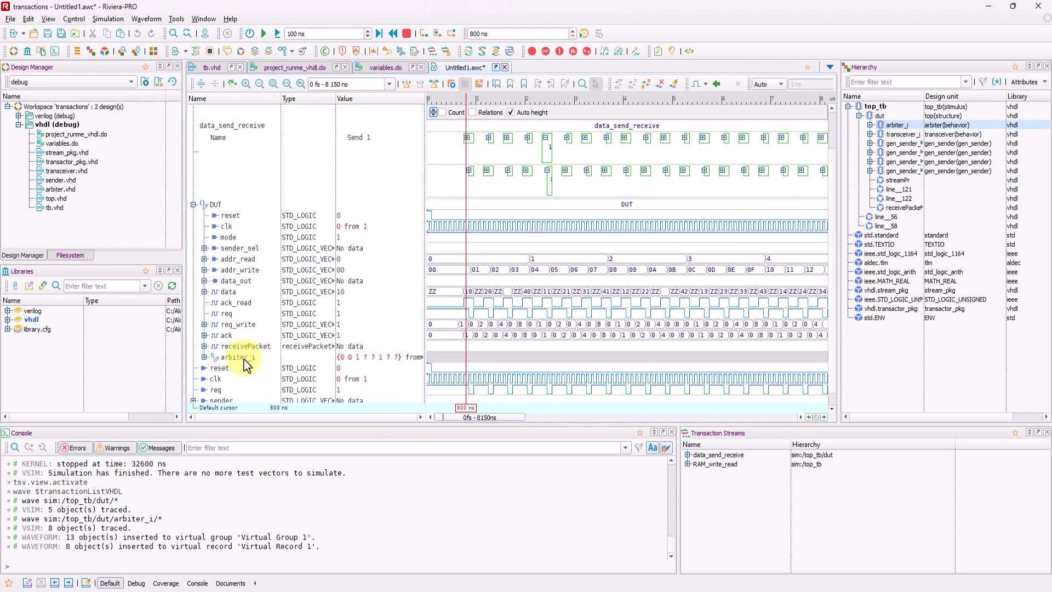
Compare the DUT group containing arbiter_i with the dut and arbiter_i instances in the design hierarchy
{"action": "left_click", "coordinate": [223, 206]}
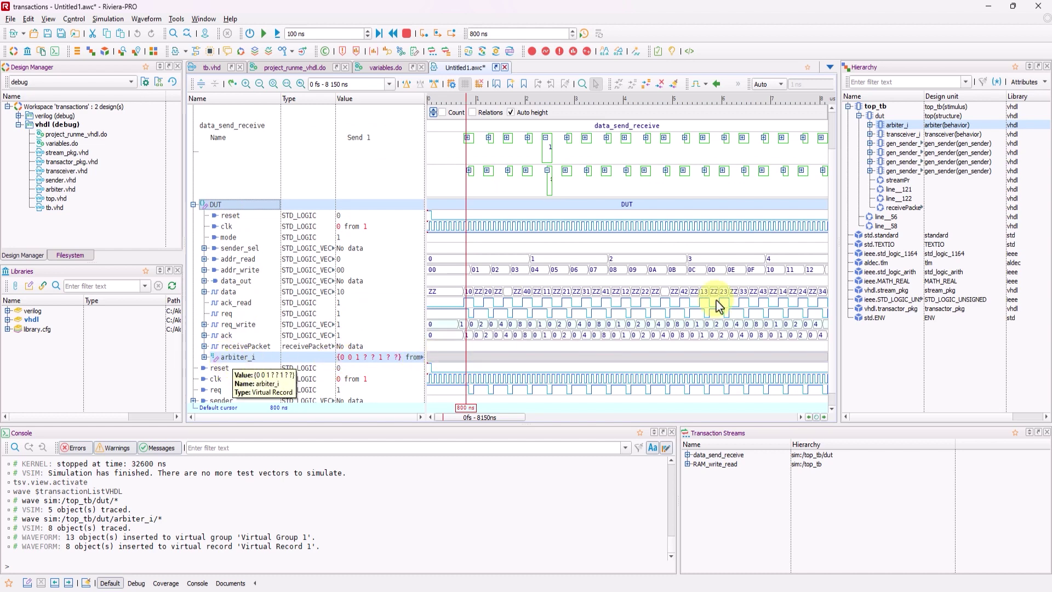
{"action": "left_click", "coordinate": [882, 117]}
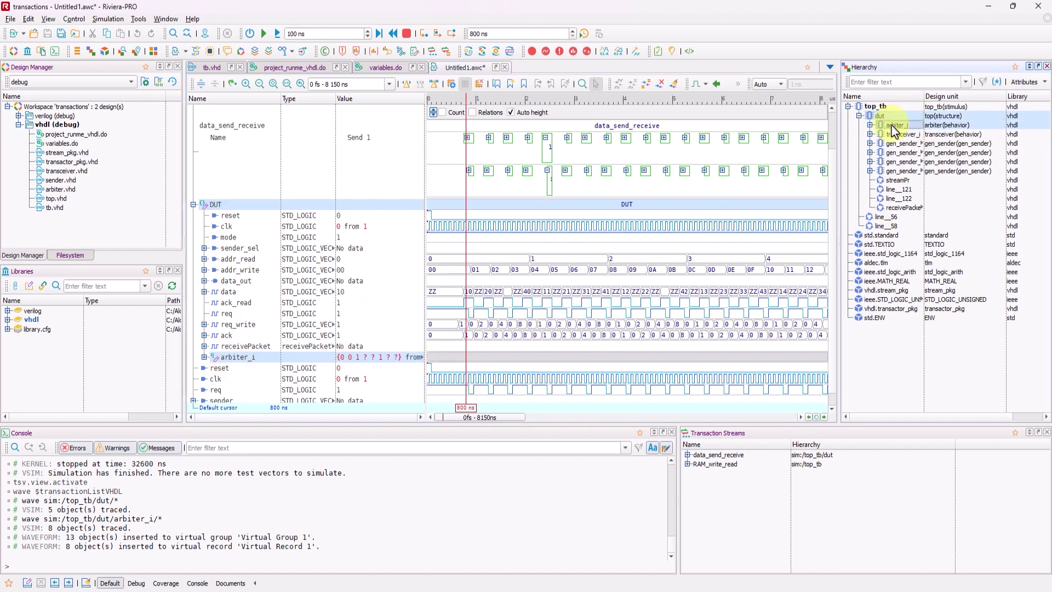
{"action": "left_click", "coordinate": [893, 126]}
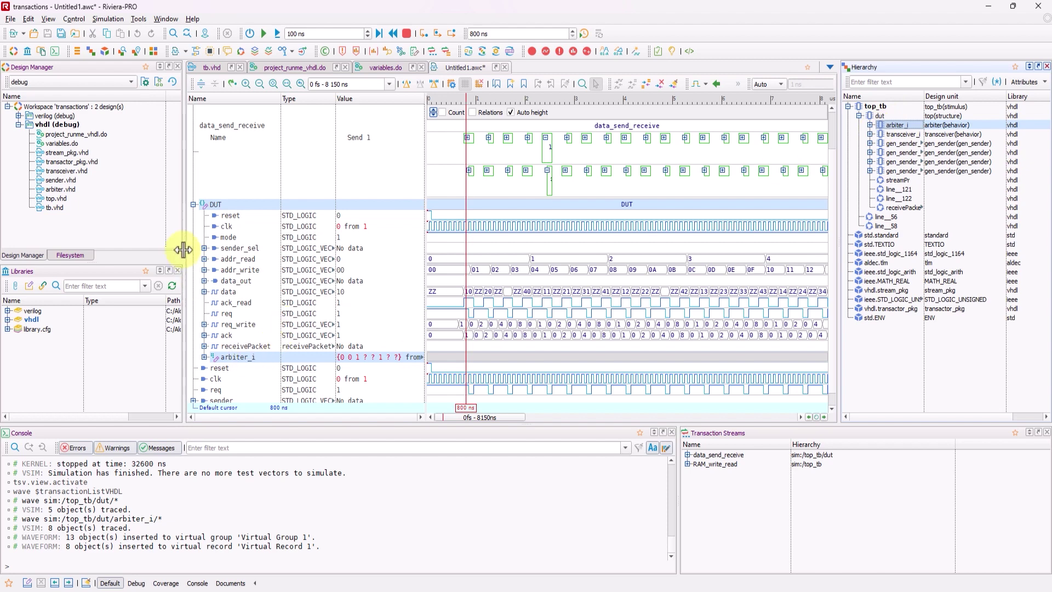
Delete the loose signals reset through curr_sender below the DUT group from the waveform, leaving the DUT group expanded
{"action": "left_click", "coordinate": [193, 204]}
{"action": "key", "text": "End"}
{"action": "key", "text": "shift+Up"}
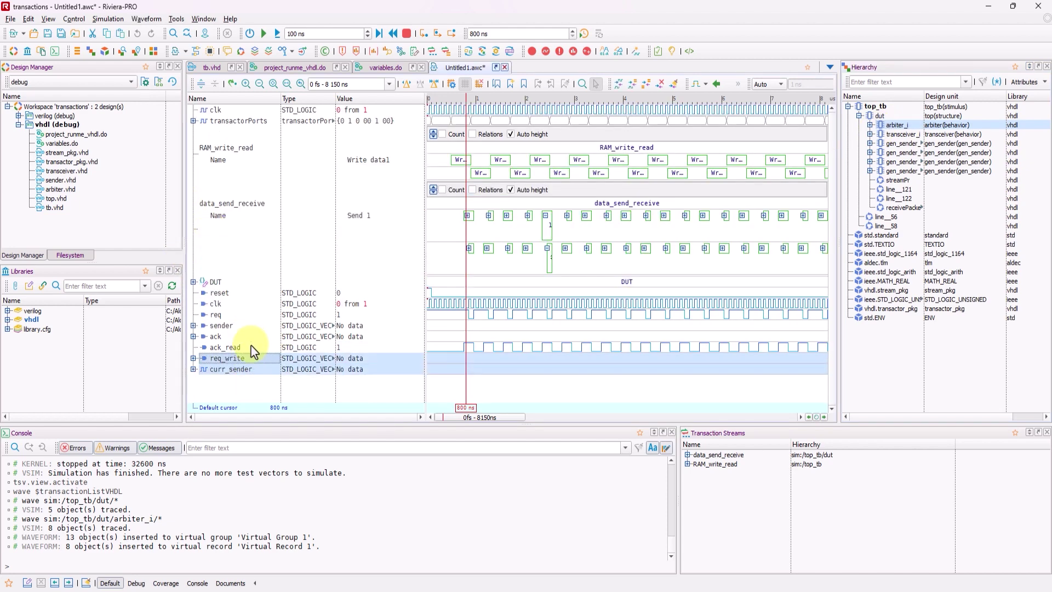
{"action": "key", "text": "shift+Up"}
{"action": "key", "text": "shift+Up"}
{"action": "key", "text": "shift+Up"}
{"action": "key", "text": "shift+Up"}
{"action": "key", "text": "shift+Up"}
{"action": "key", "text": "shift+Up"}
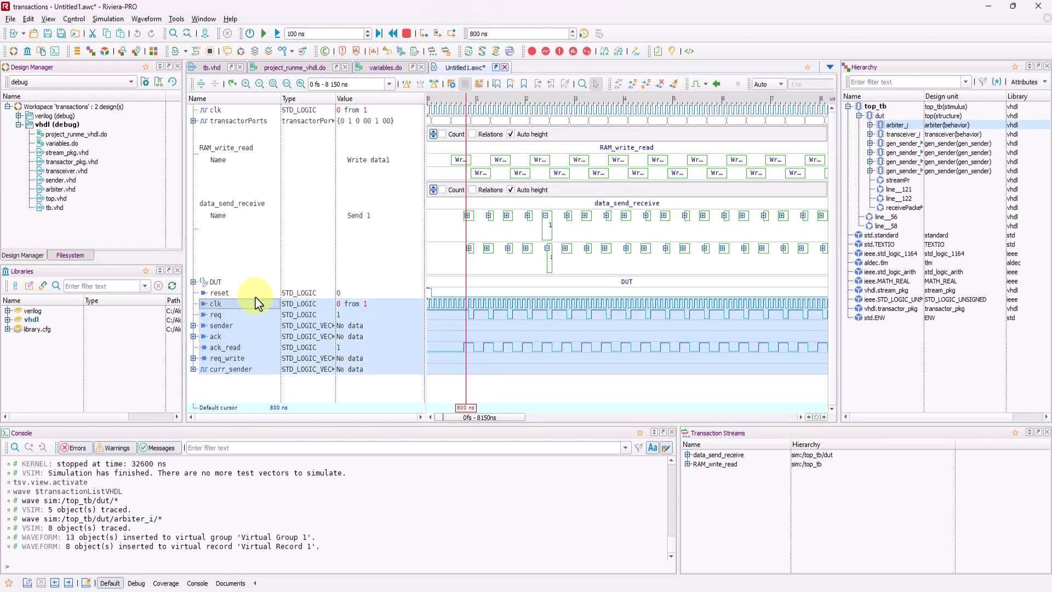
{"action": "key", "text": "Delete"}
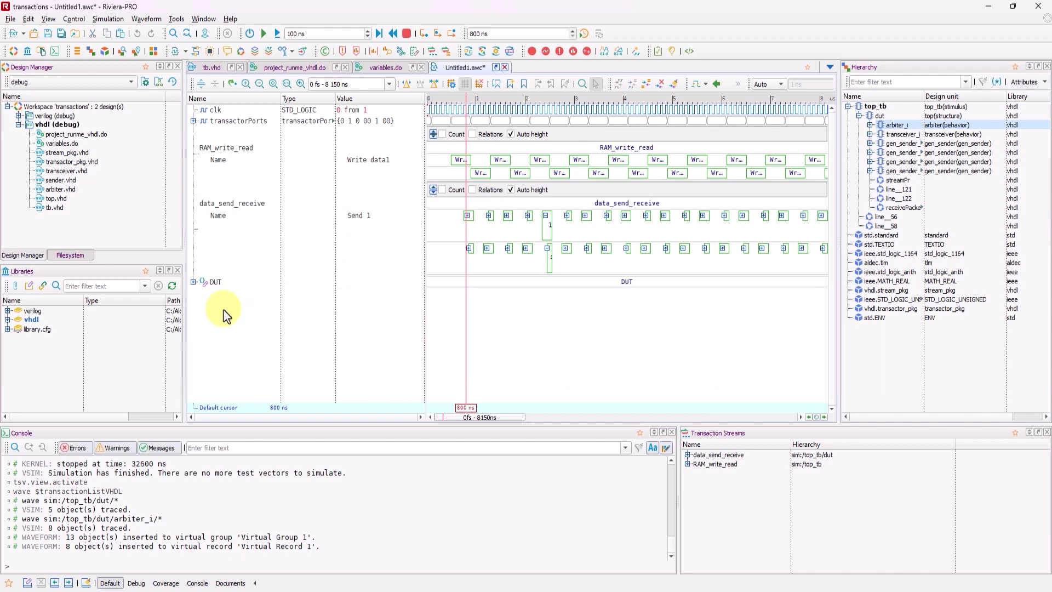
{"action": "left_click", "coordinate": [193, 282]}
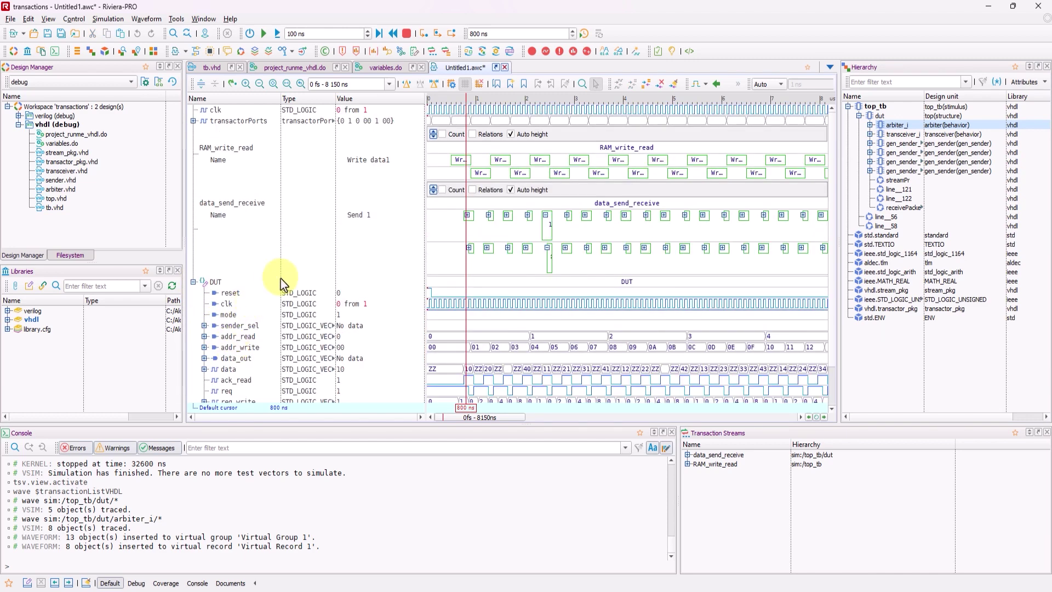
Combine bits (5), (4) and (3) of addr_write in transactorPorts into a virtual array
{"action": "left_click", "coordinate": [193, 121]}
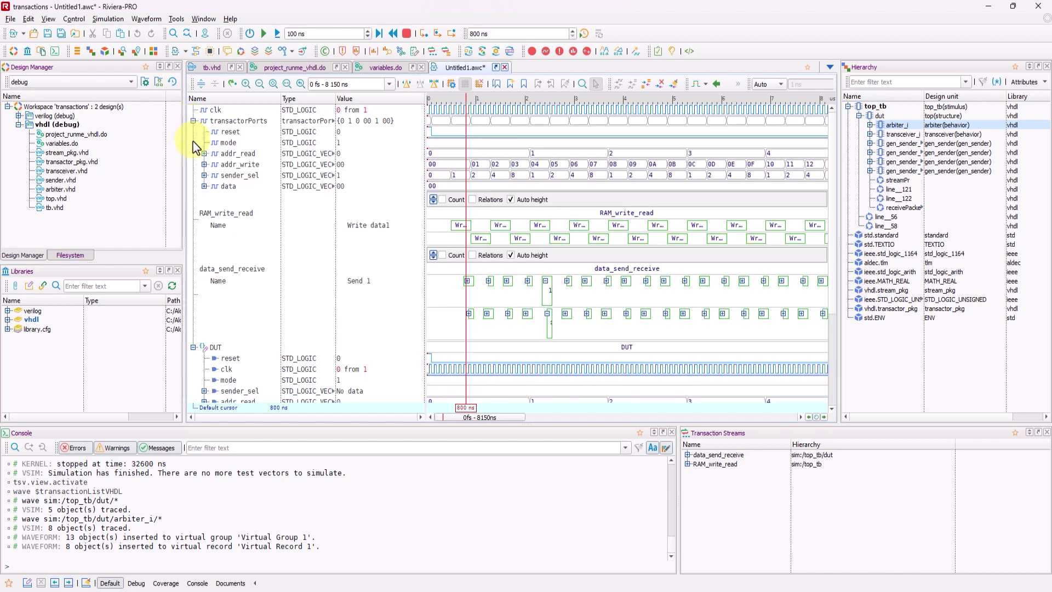
{"action": "left_click", "coordinate": [251, 165]}
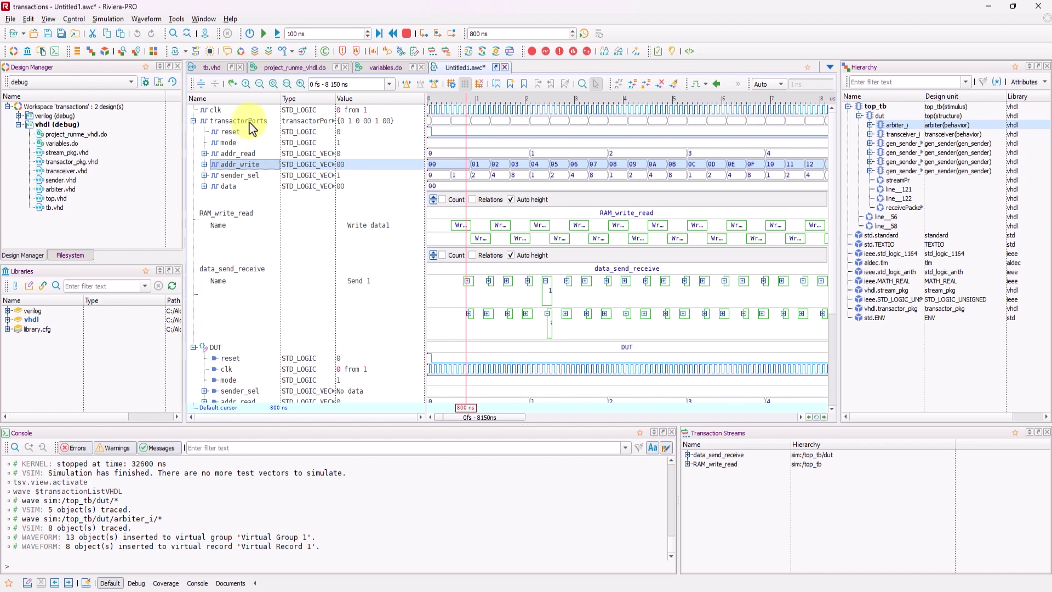
{"action": "left_click", "coordinate": [203, 165]}
{"action": "left_click_drag", "start_coordinate": [230, 177], "coordinate": [239, 198]}
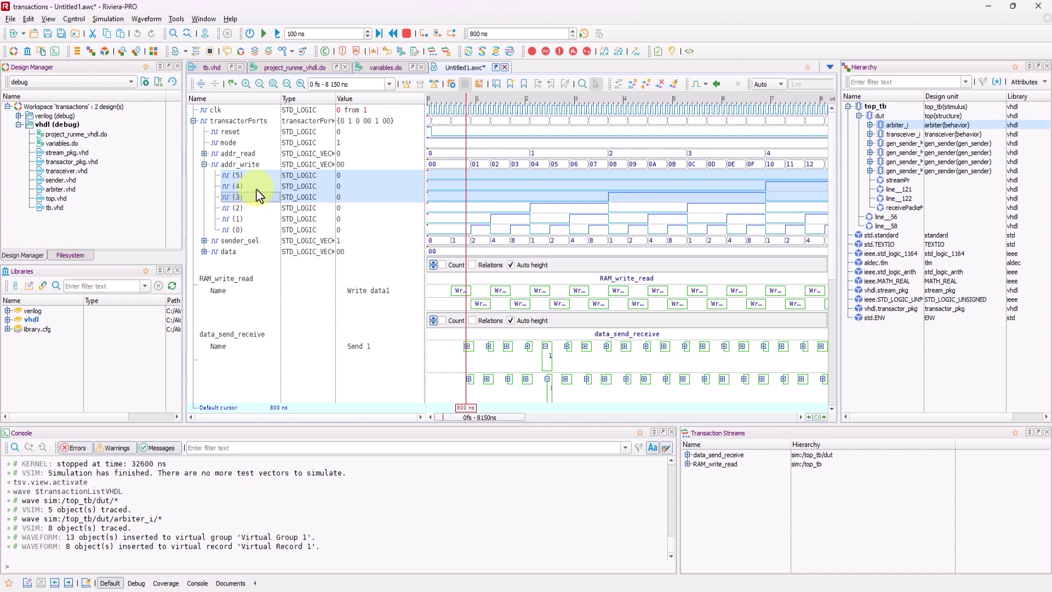
{"action": "mouse_move", "coordinate": [256, 189]}
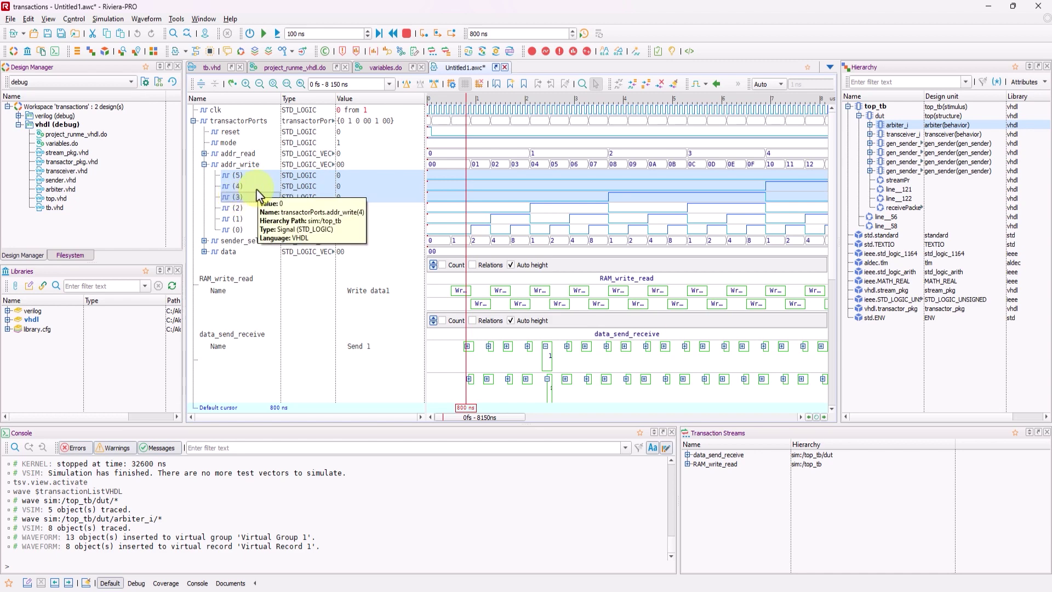
{"action": "right_click", "coordinate": [256, 190]}
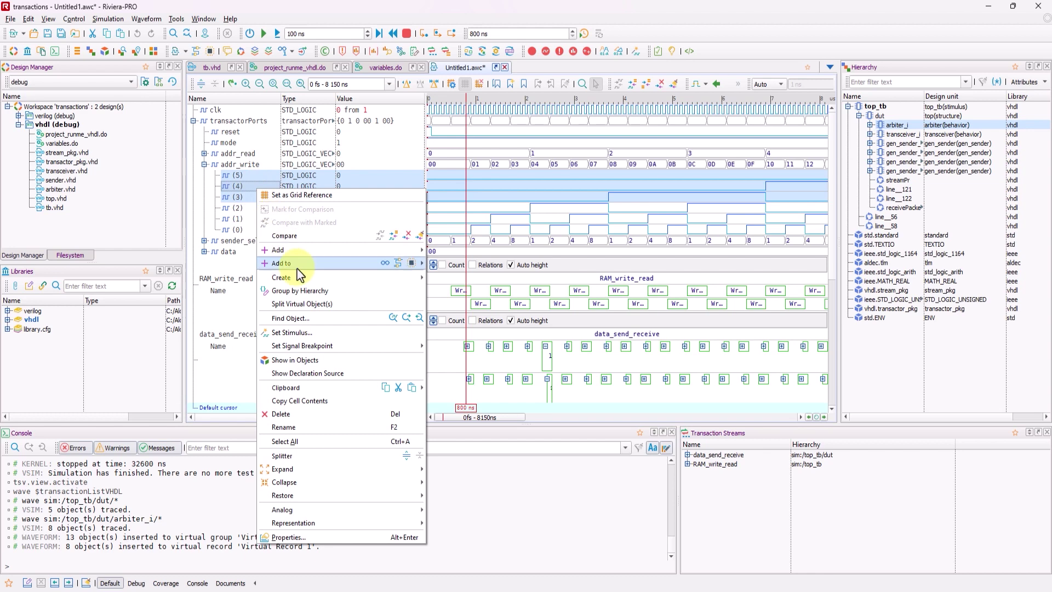
{"action": "mouse_move", "coordinate": [301, 278]}
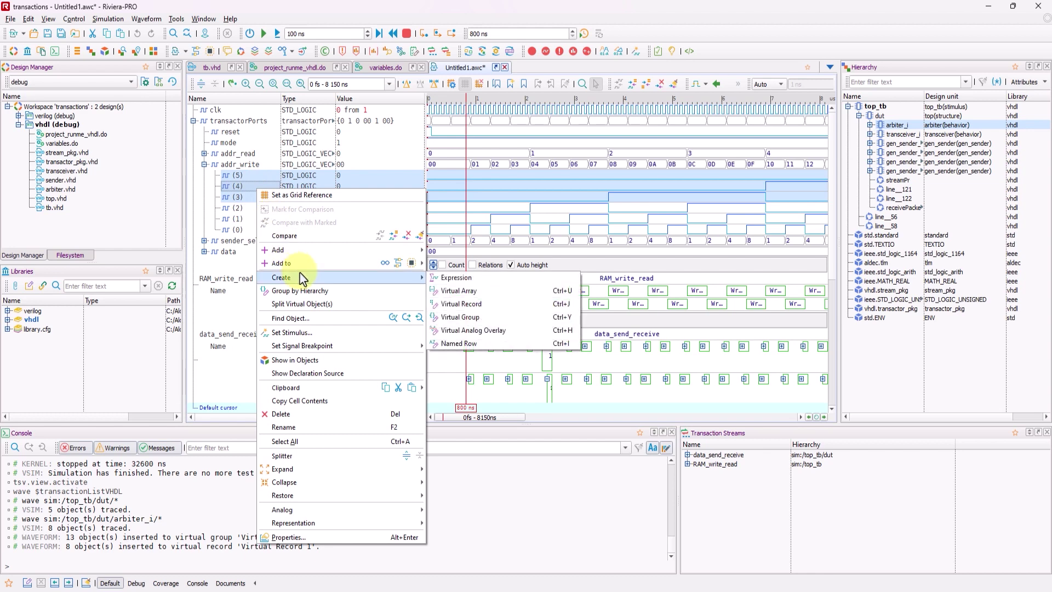
{"action": "left_click", "coordinate": [470, 291]}
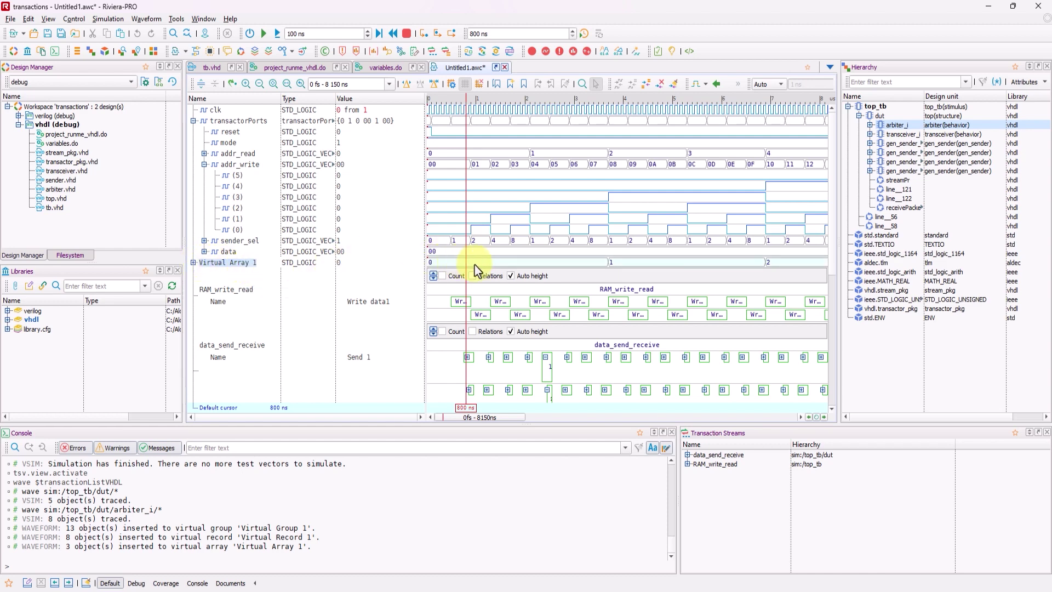
Examine Virtual Array 1's members and its value with the cursor at 16 570 ns, leaving the array collapsed
{"action": "left_click", "coordinate": [193, 263]}
{"action": "left_click_drag", "start_coordinate": [495, 417], "coordinate": [653, 418]}
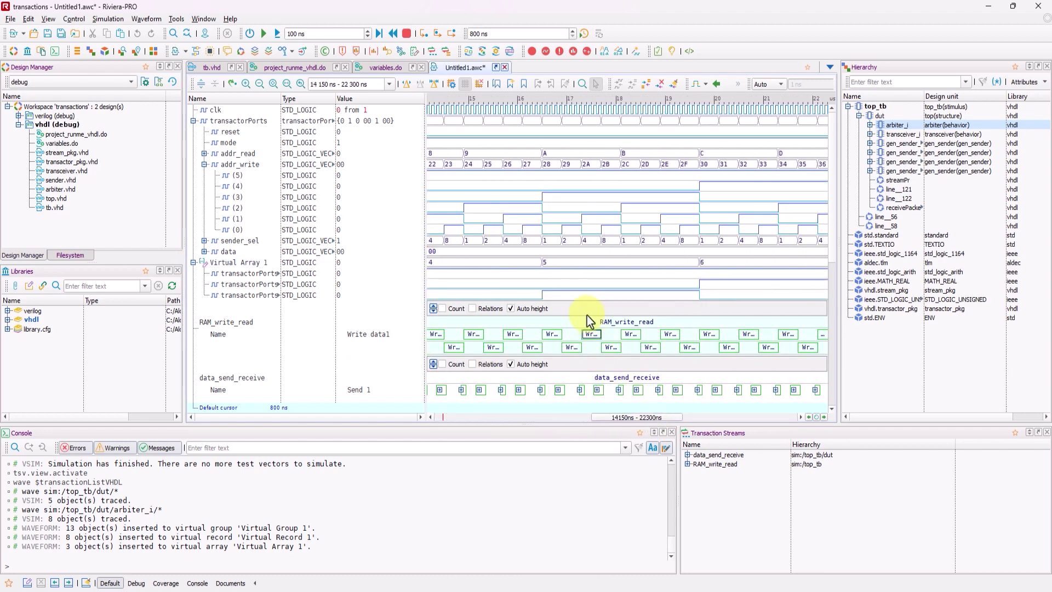
{"action": "left_click", "coordinate": [546, 265]}
{"action": "left_click_drag", "start_coordinate": [628, 418], "coordinate": [387, 415]}
{"action": "left_click", "coordinate": [193, 263]}
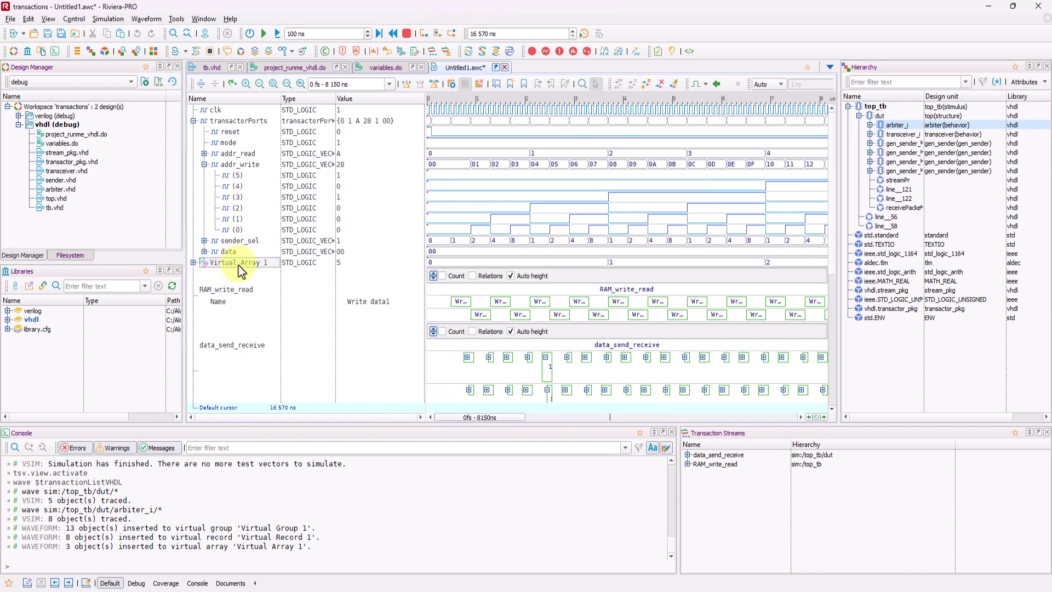
Search Virtual Array 1 for the string value 2 from the beginning, counting and marking all occurrences
{"action": "left_click", "coordinate": [241, 264]}
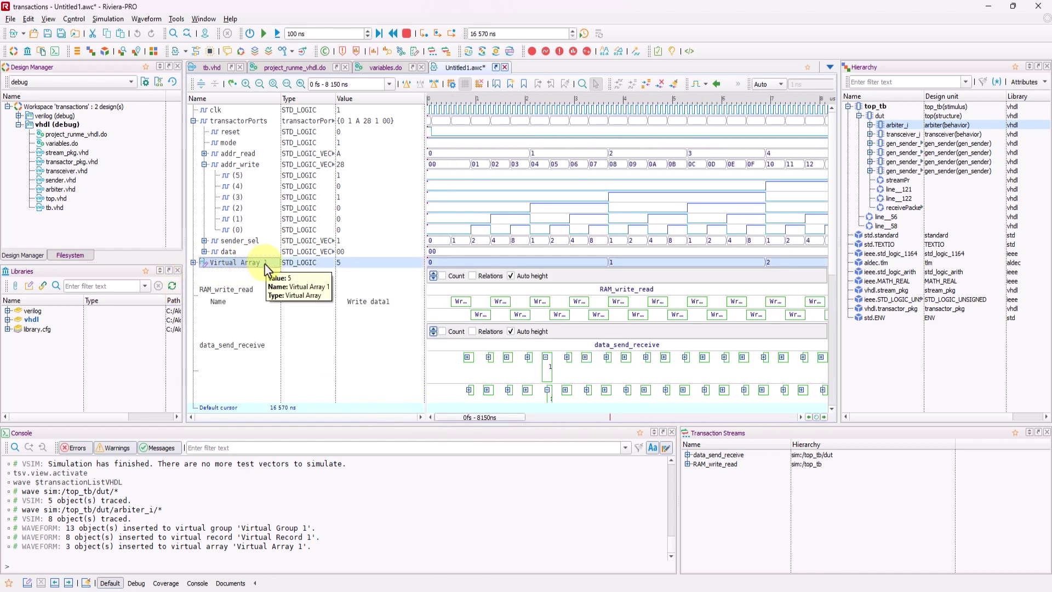
{"action": "right_click", "coordinate": [264, 263]}
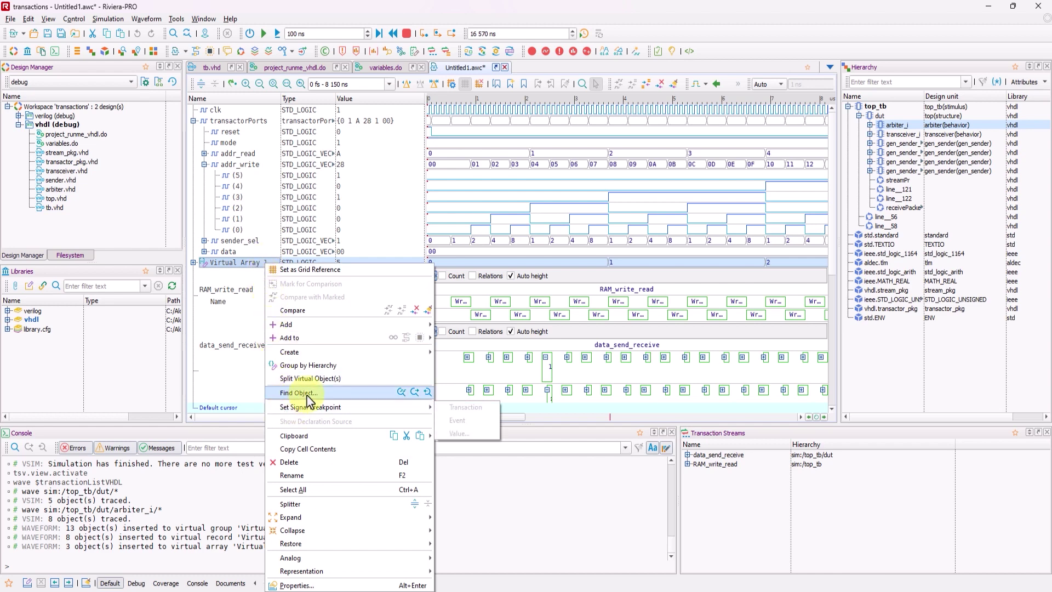
{"action": "key", "text": "Escape"}
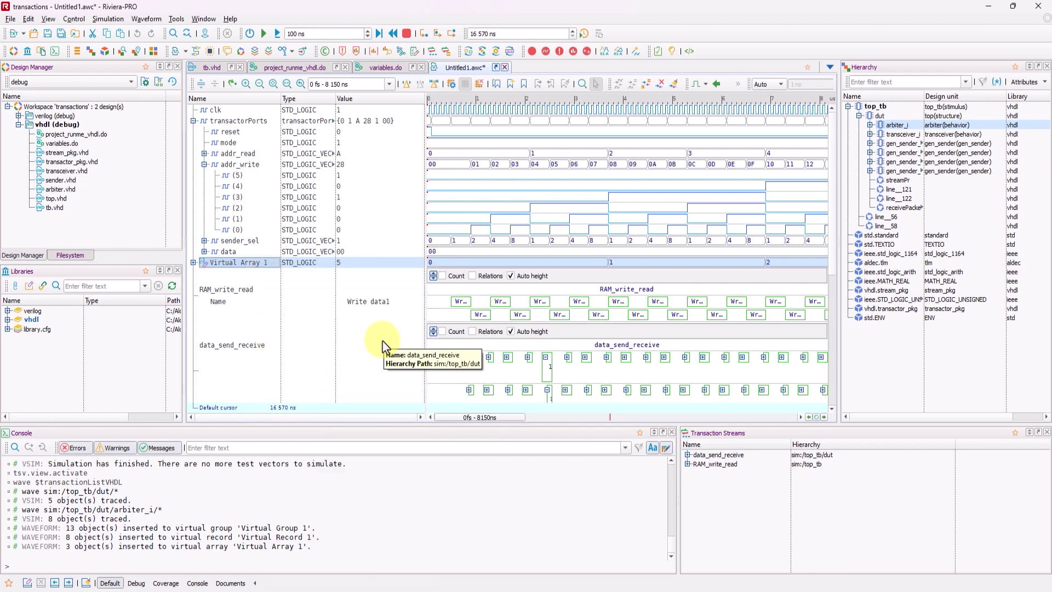
{"action": "right_click", "coordinate": [277, 264]}
{"action": "left_click", "coordinate": [307, 376]}
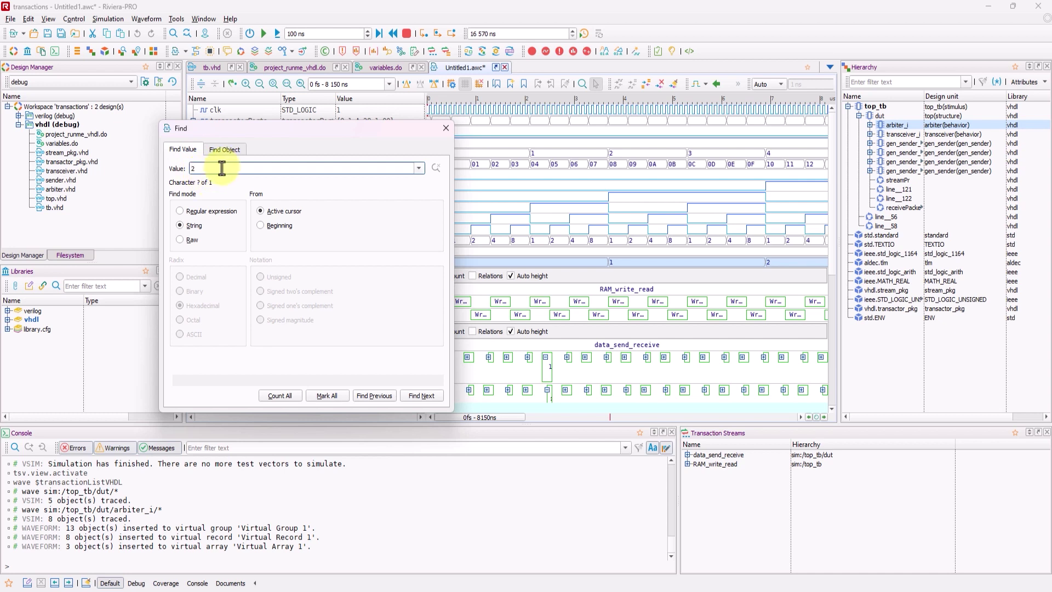
{"action": "left_click", "coordinate": [261, 225]}
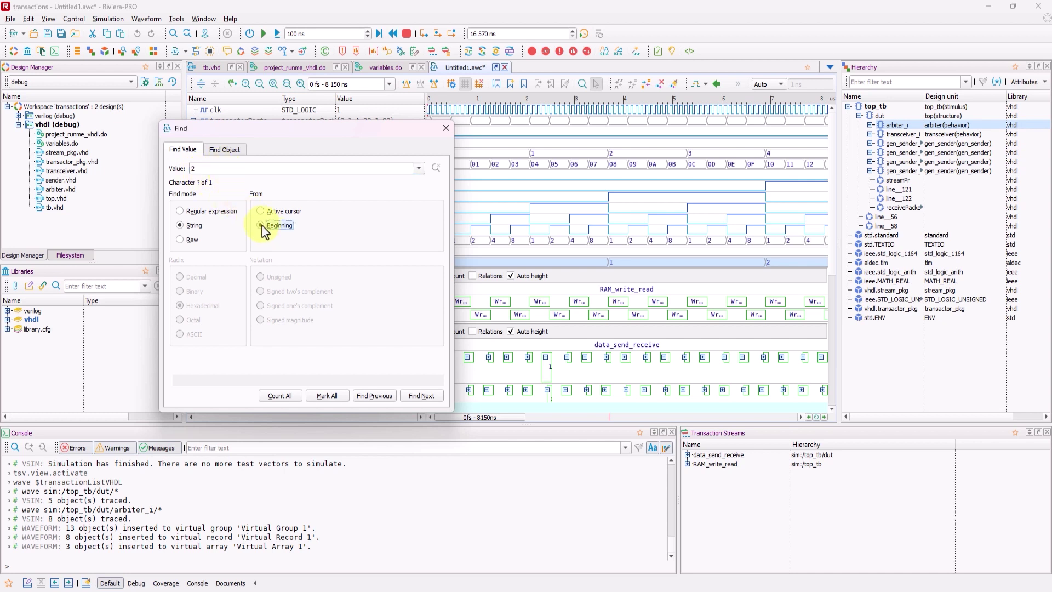
{"action": "left_click", "coordinate": [275, 398]}
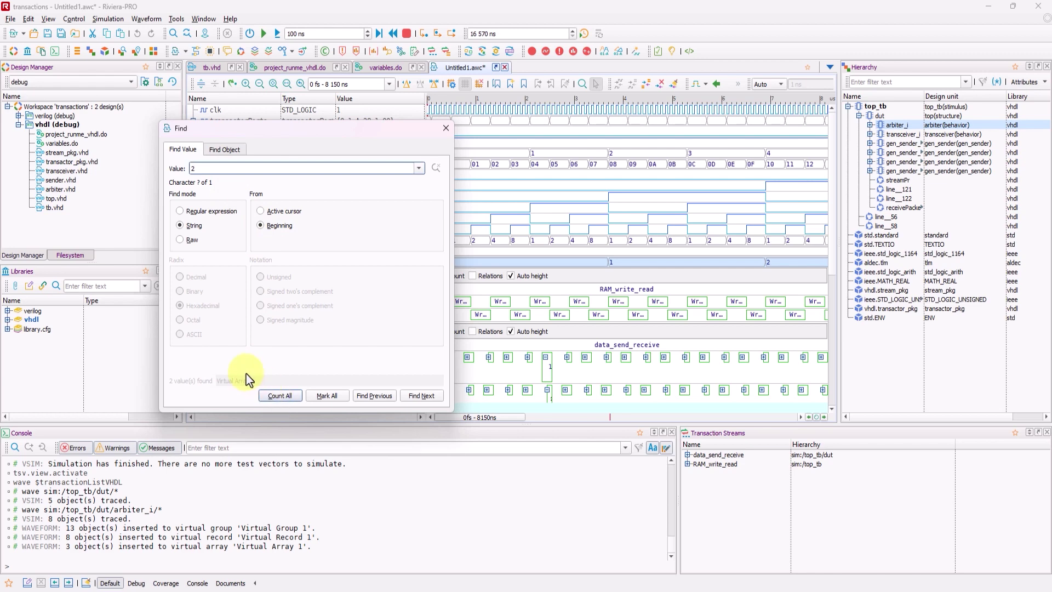
{"action": "left_click", "coordinate": [324, 396]}
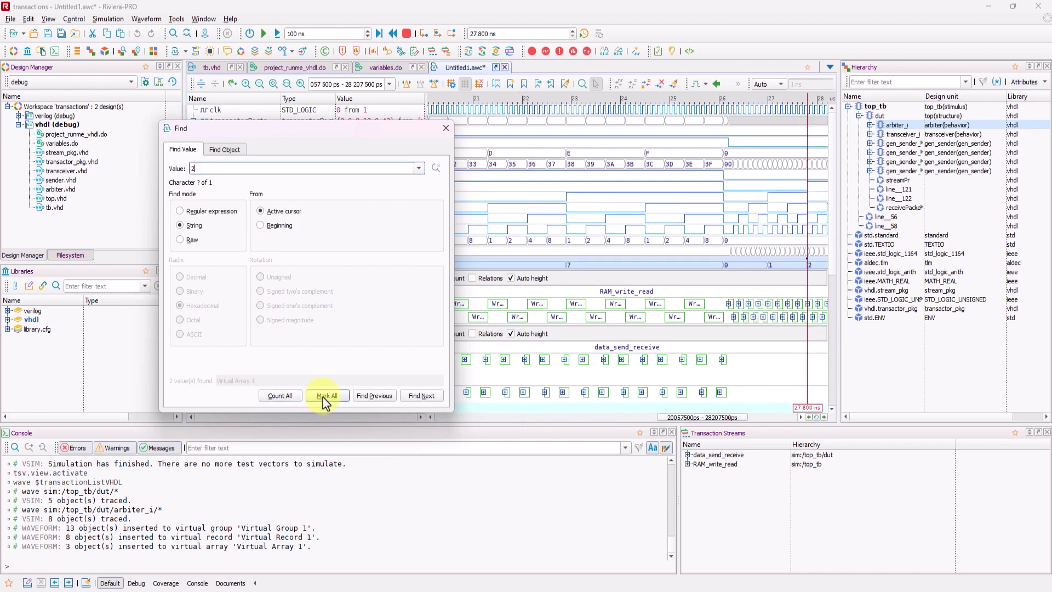
Search for the previous and next occurrences of value 2 in Virtual Array 1, and close the search dialog
{"action": "left_click", "coordinate": [263, 225]}
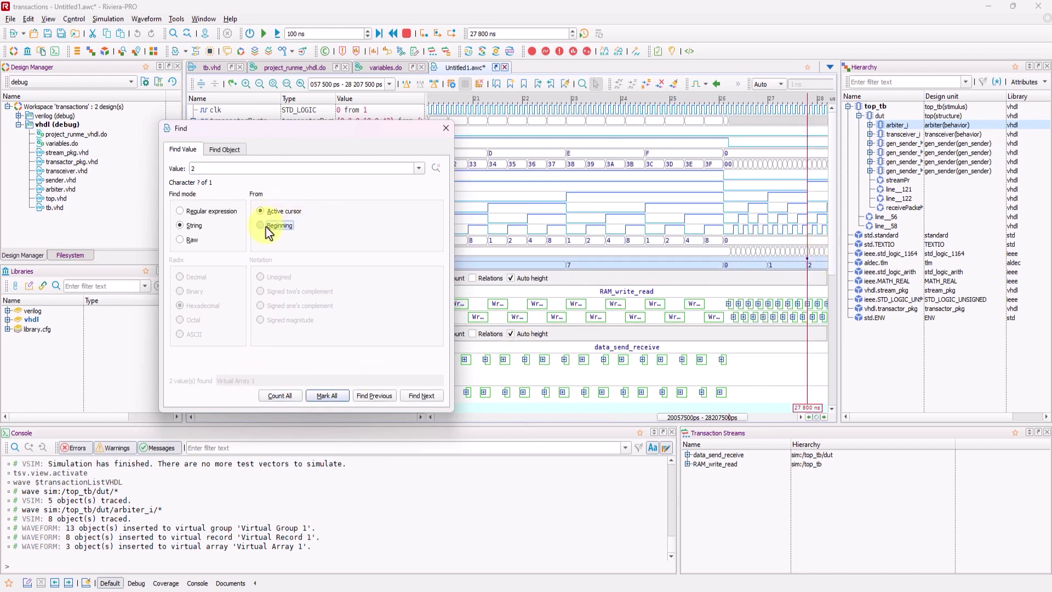
{"action": "left_click", "coordinate": [373, 397]}
{"action": "left_click", "coordinate": [420, 400]}
{"action": "mouse_move", "coordinate": [355, 137]}
{"action": "left_mouse_down"}
{"action": "mouse_move", "coordinate": [311, 168]}
{"action": "mouse_move", "coordinate": [293, 241]}
{"action": "mouse_move", "coordinate": [340, 132]}
{"action": "left_mouse_up"}
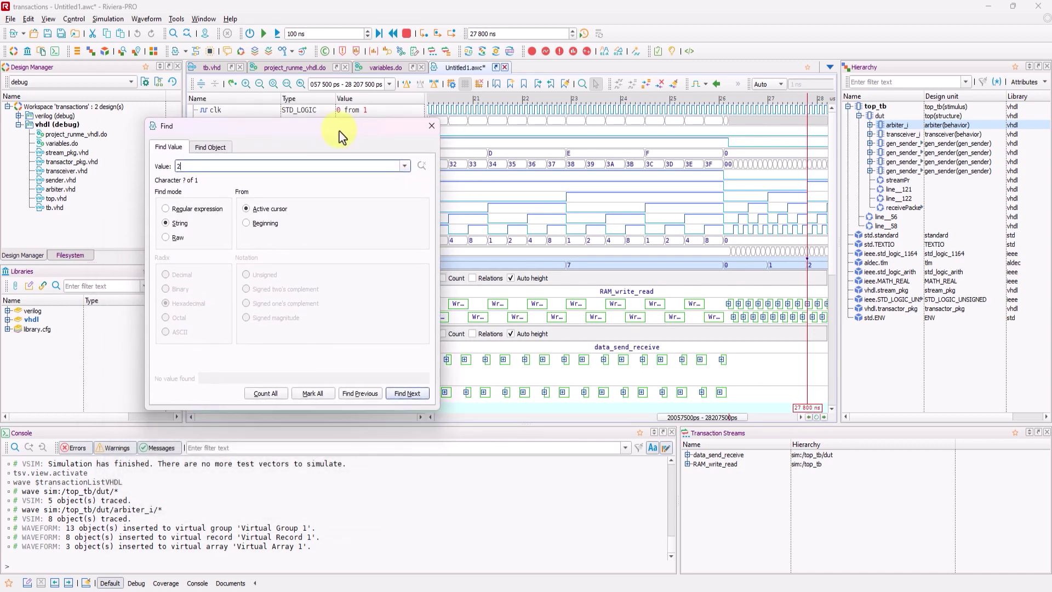
{"action": "left_click", "coordinate": [430, 127]}
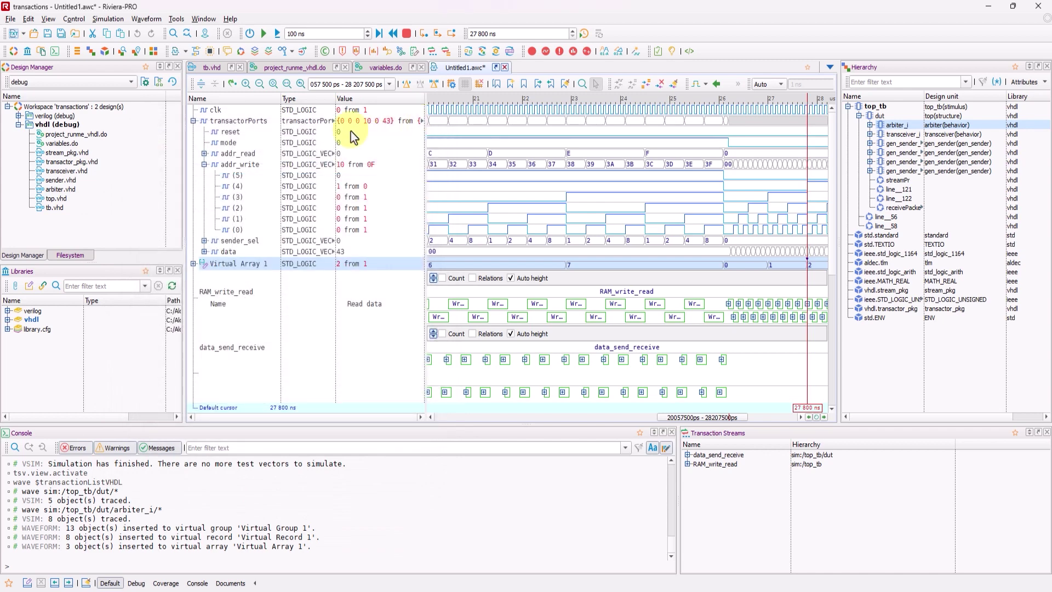
Reopen the Find Value dialog to review its search options, and close it without searching
{"action": "left_click", "coordinate": [146, 21]}
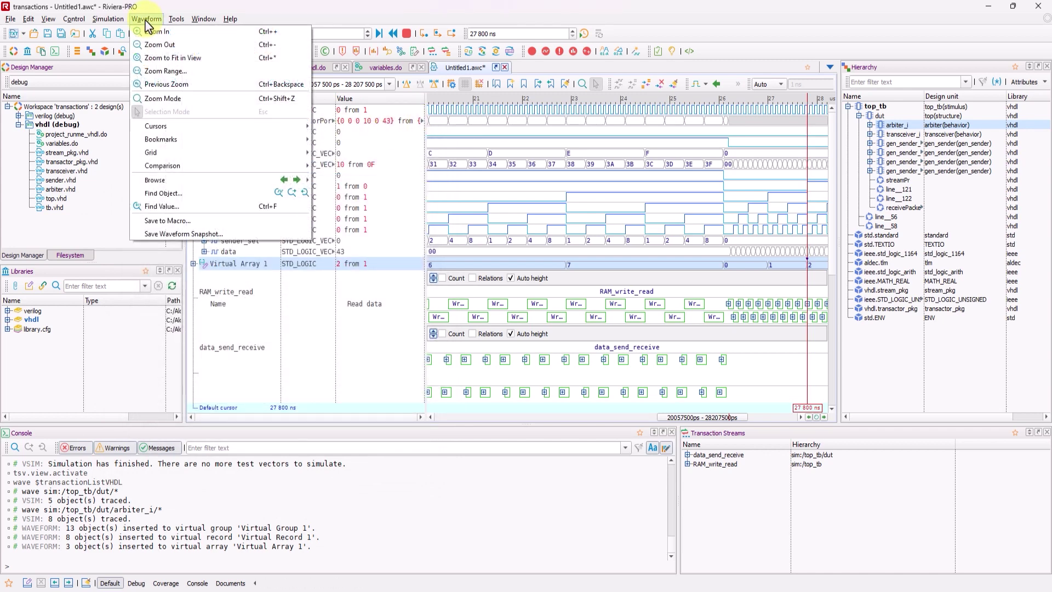
{"action": "left_click", "coordinate": [180, 211]}
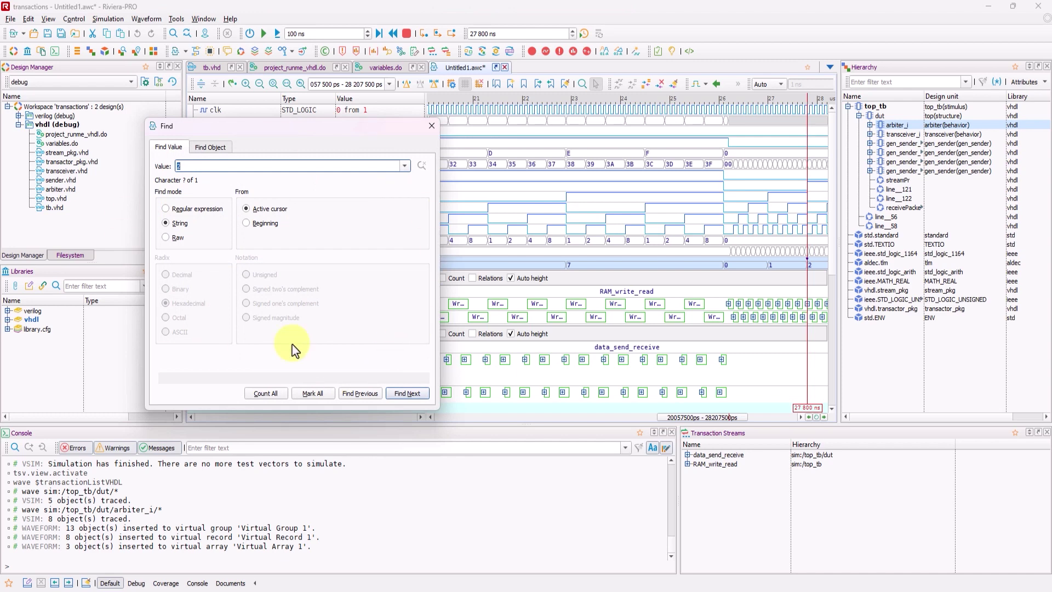
{"action": "left_click", "coordinate": [430, 127]}
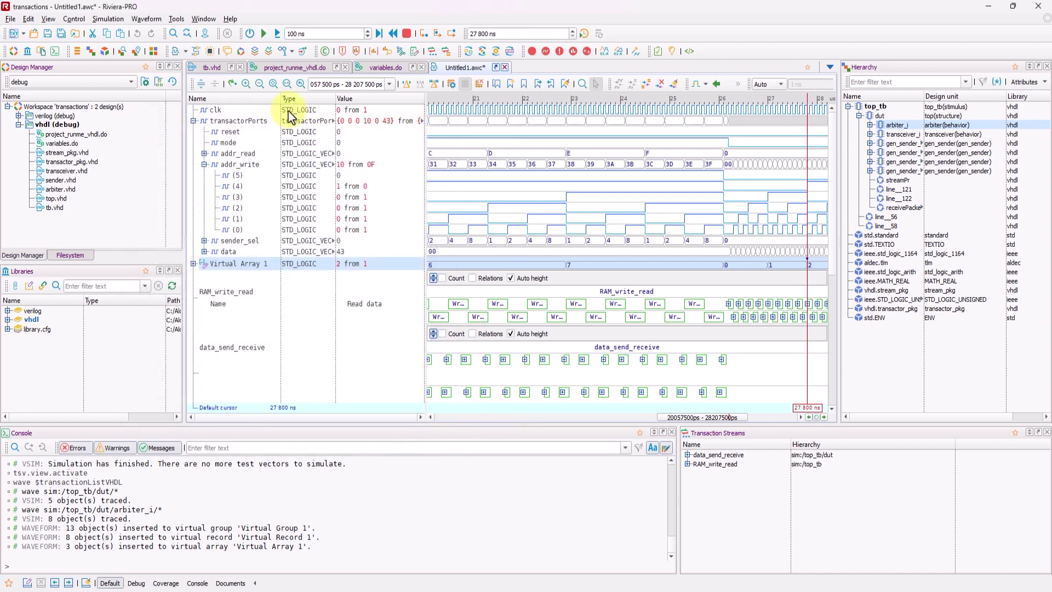
Fit the whole simulation time range in the waveform to examine the marked values on Virtual Array 1
{"action": "left_click", "coordinate": [273, 86]}
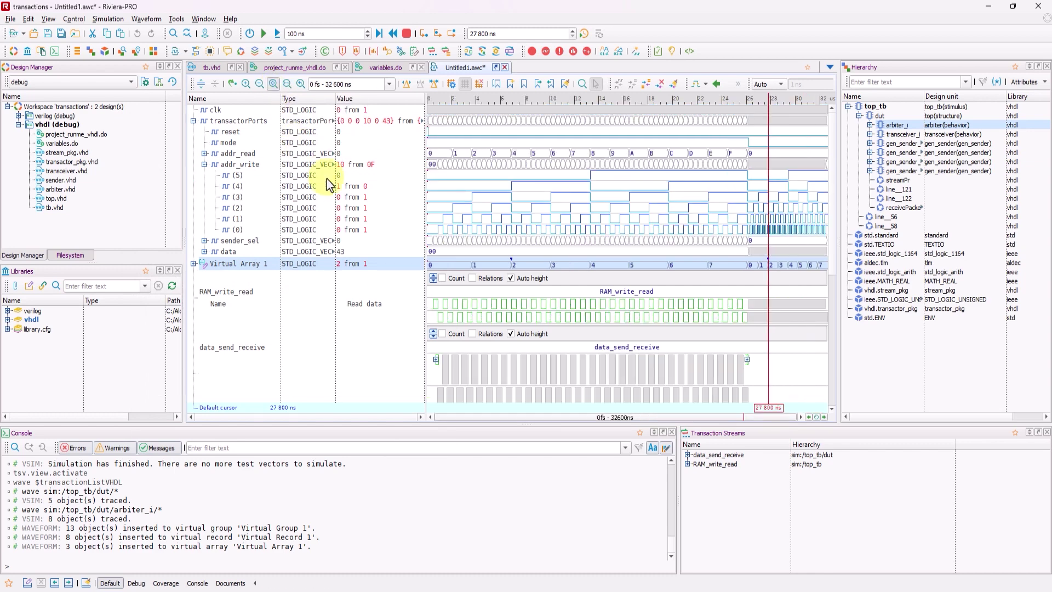